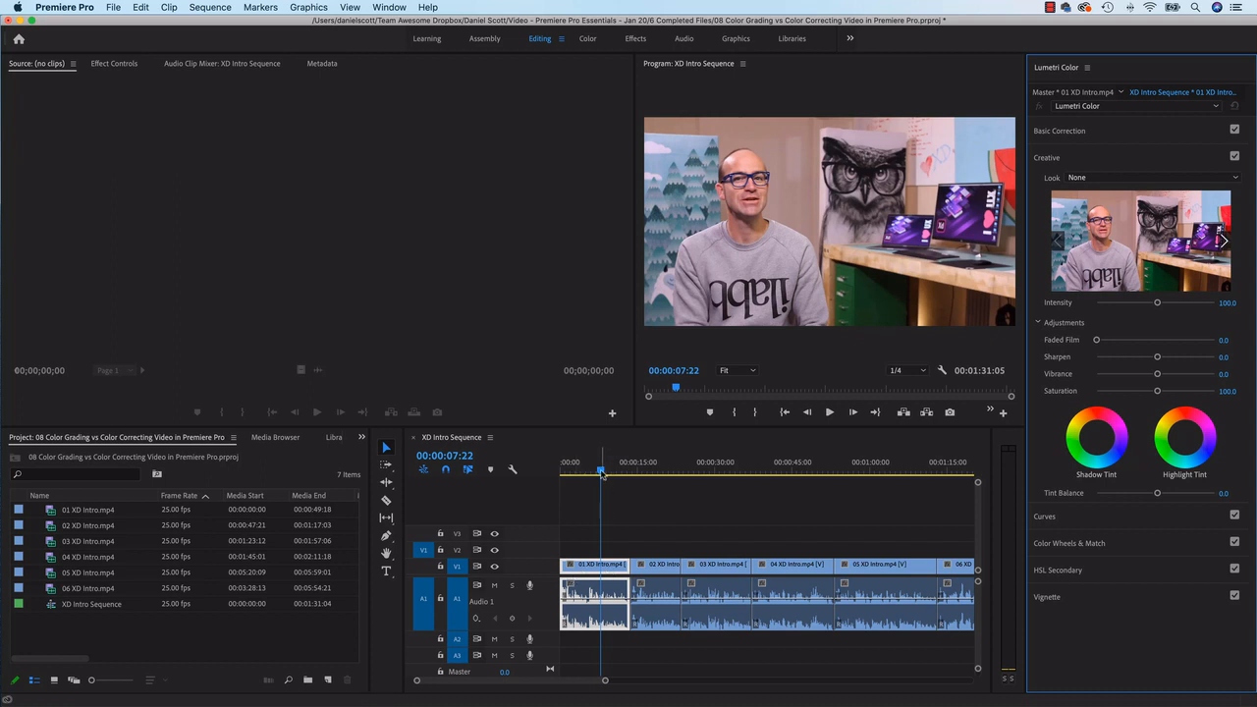
Place an uncut copy of 01 XD Intro.mp4 past the end of the sequence to review its footage, and delete it
mouse_move(601, 473)
mouse_down()
mouse_move(626, 472)
mouse_move(593, 479)
mouse_up()
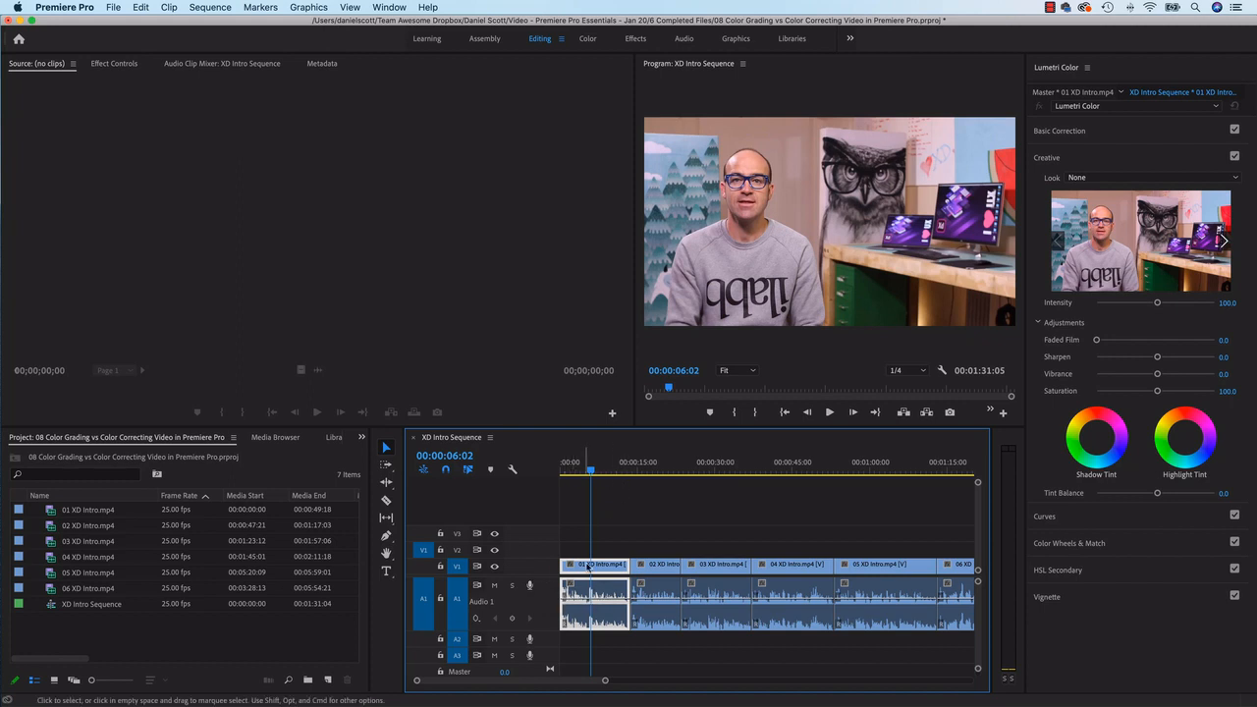
drag(578, 684, 626, 685)
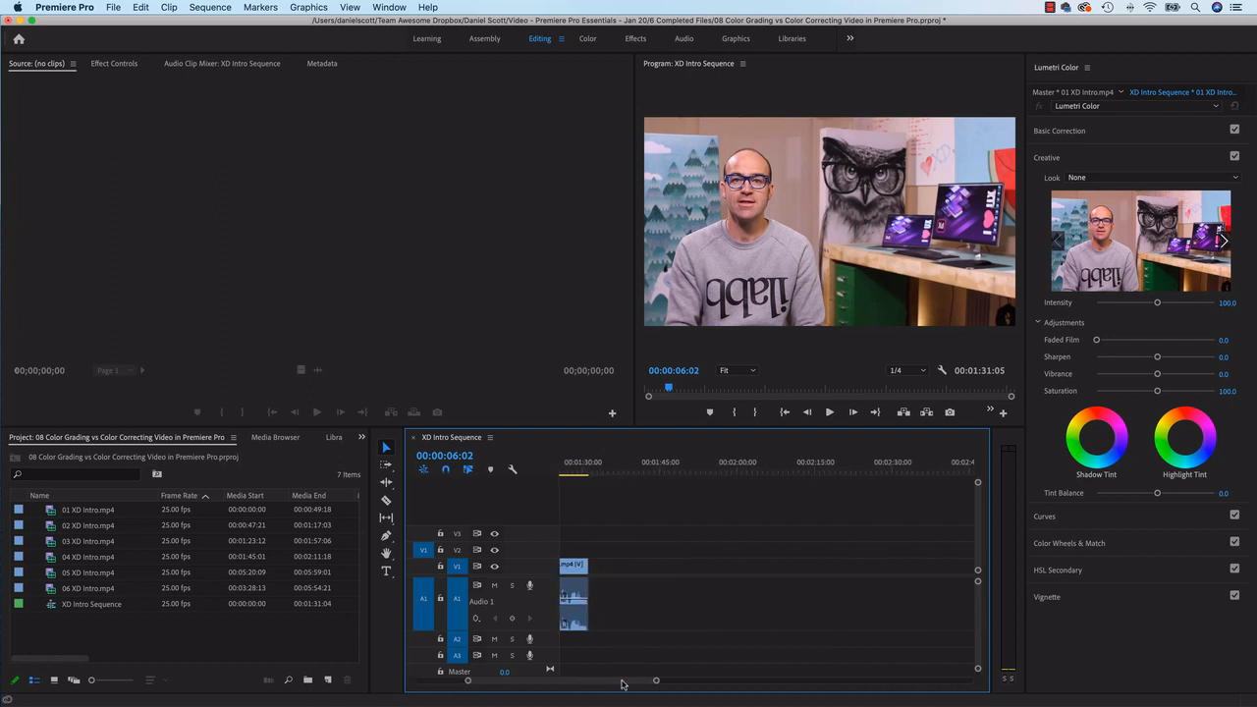
drag(61, 512, 704, 583)
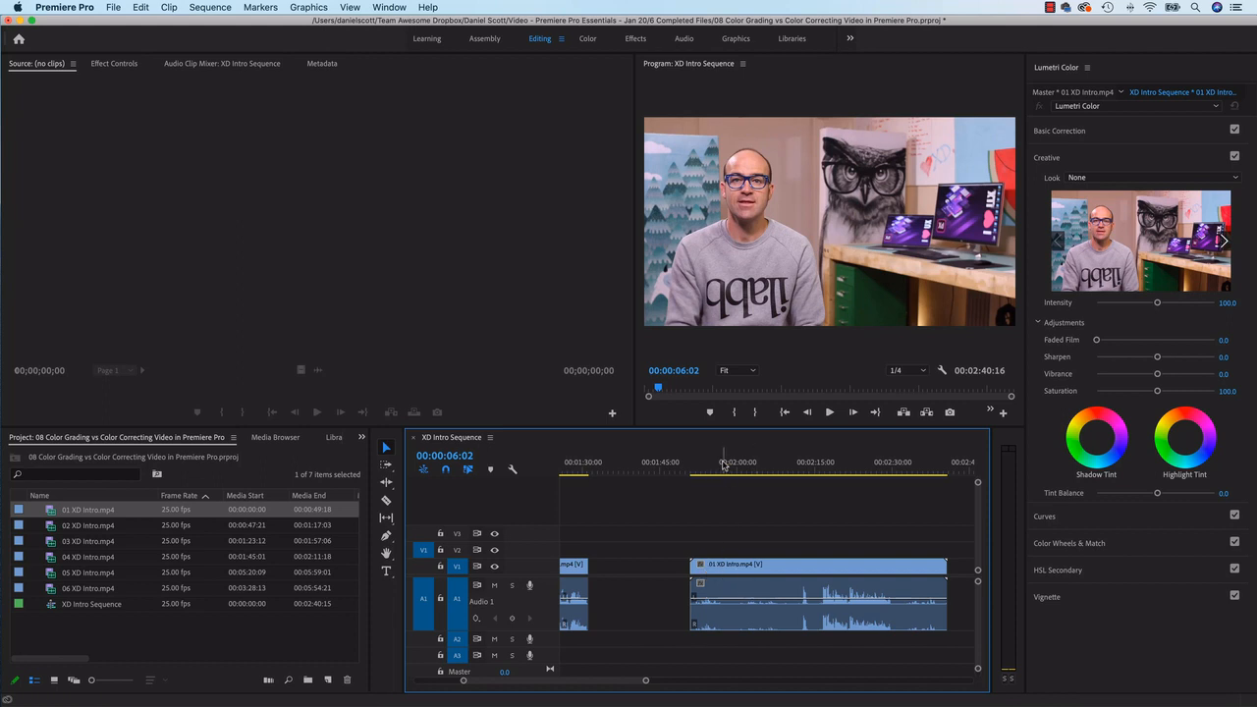
drag(724, 464, 904, 477)
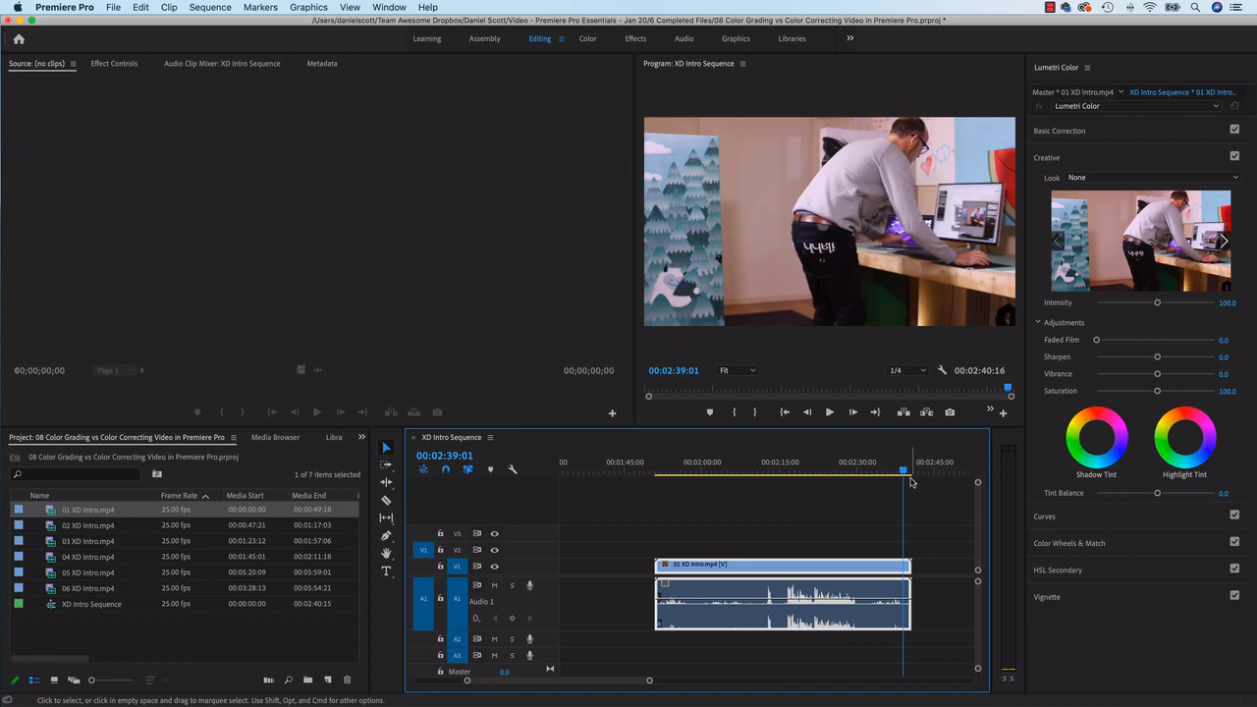
drag(905, 475, 826, 471)
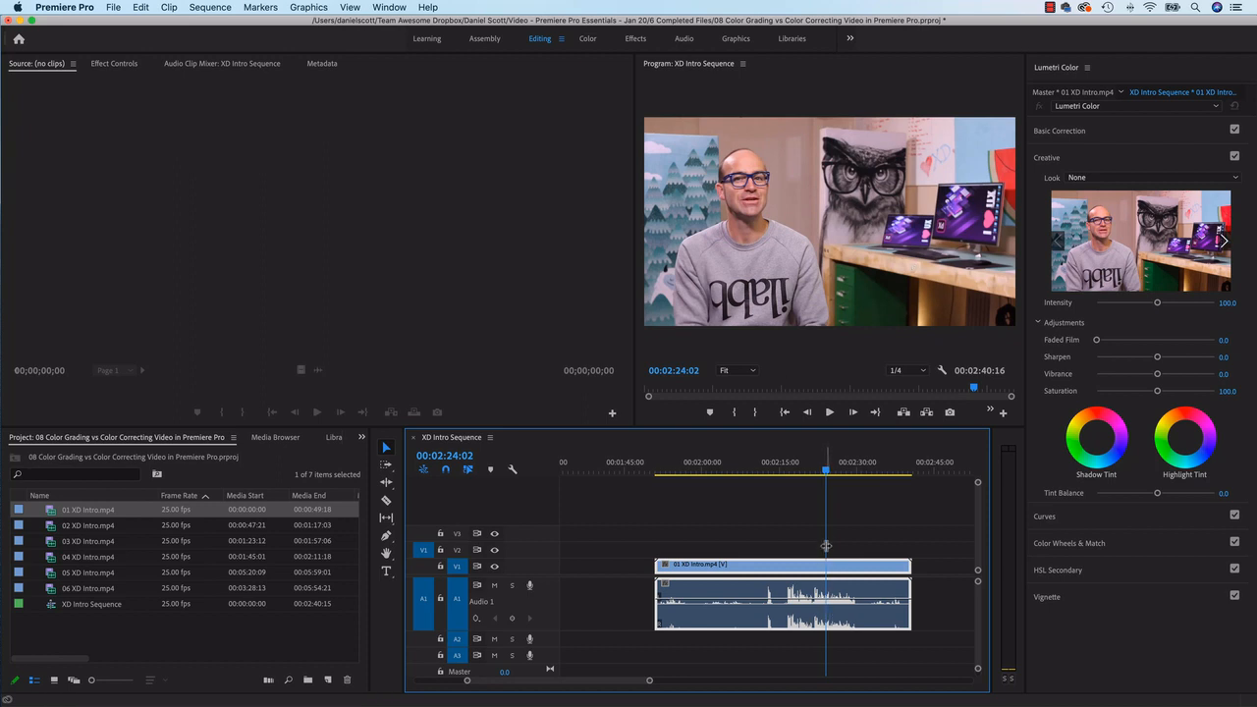
mouse_move(831, 477)
mouse_down()
mouse_move(790, 479)
mouse_move(851, 479)
mouse_move(823, 475)
mouse_up()
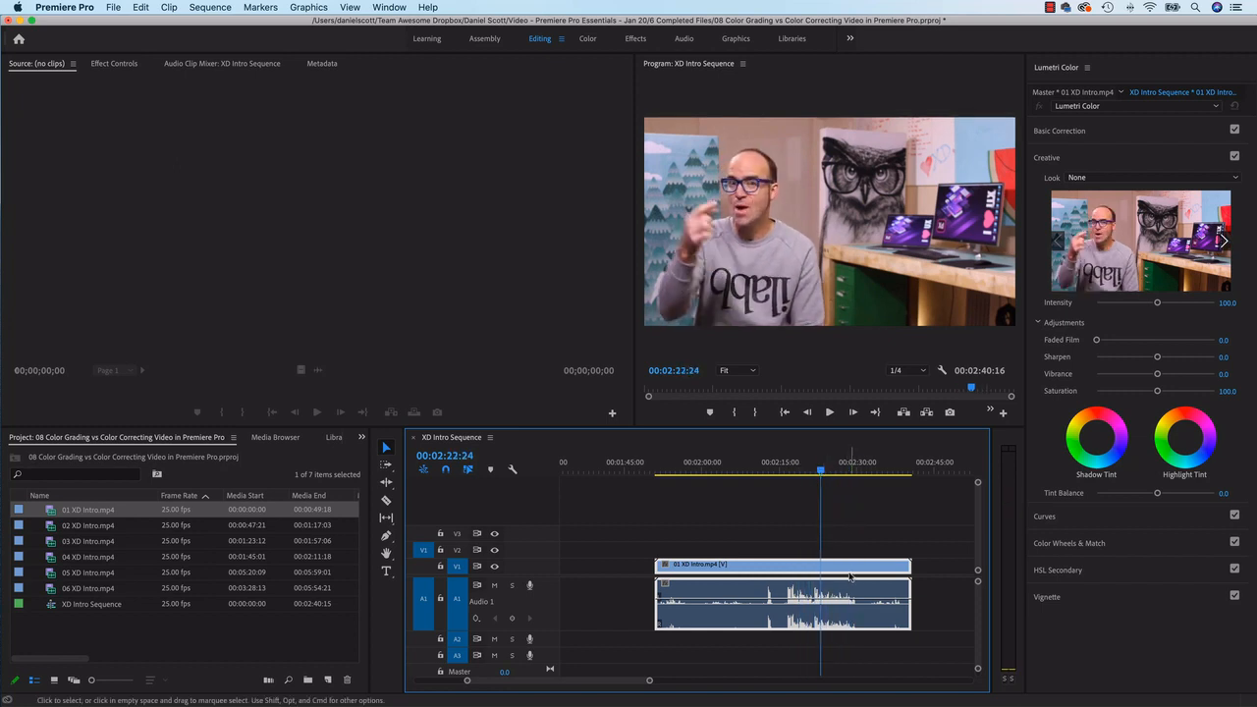
key(Delete)
Apply the automatic Lumetri basic correction to the first clip in the sequence, with the playhead at 00:00:07:15
drag(629, 682, 545, 686)
drag(654, 468, 598, 470)
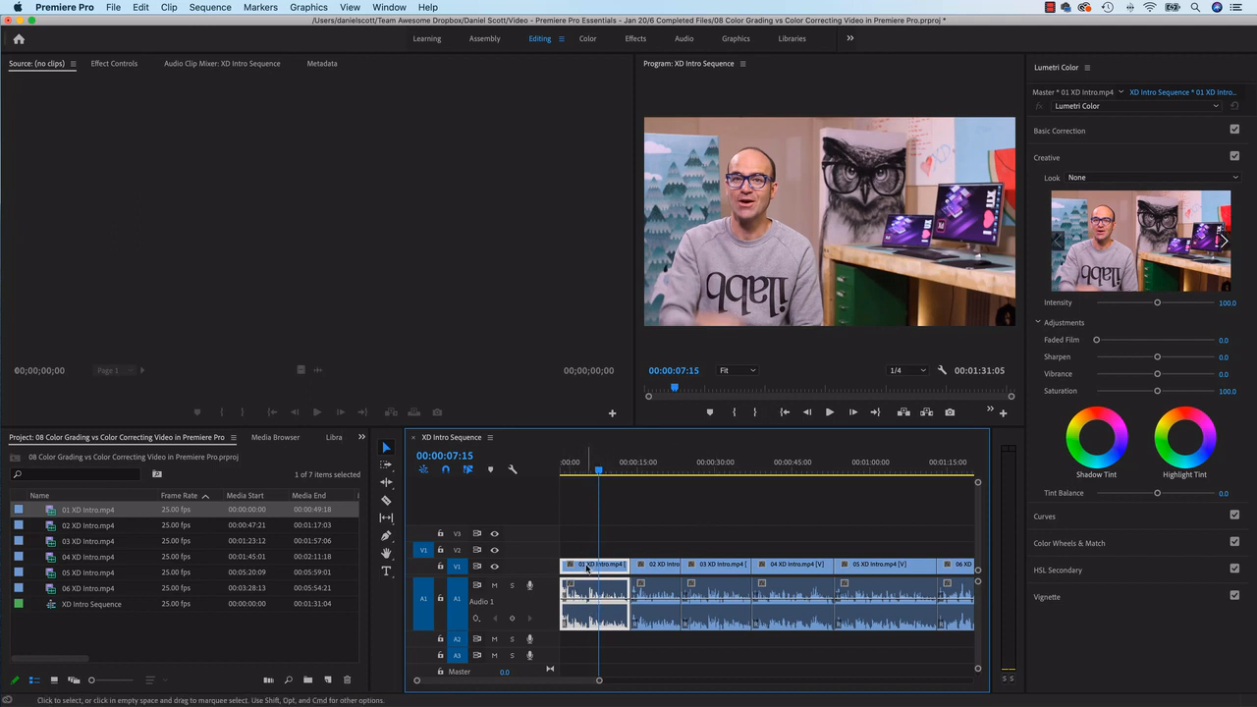
key(equal)
key(minus)
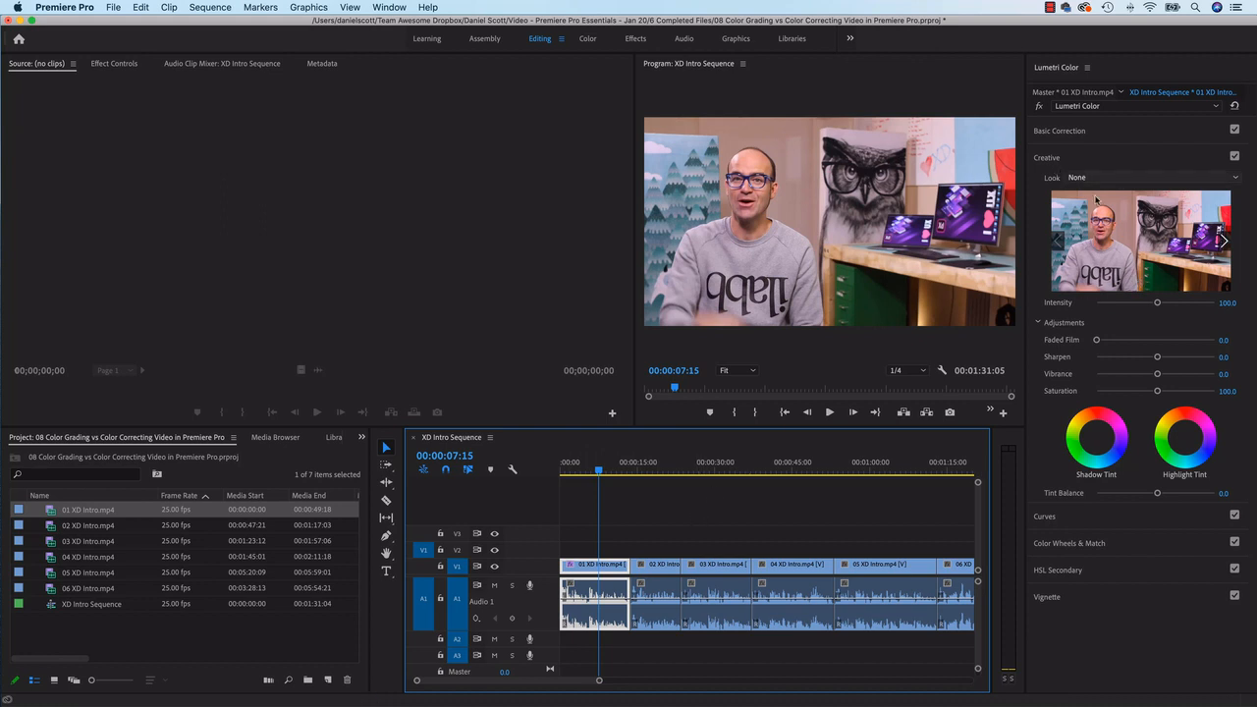
click(1061, 134)
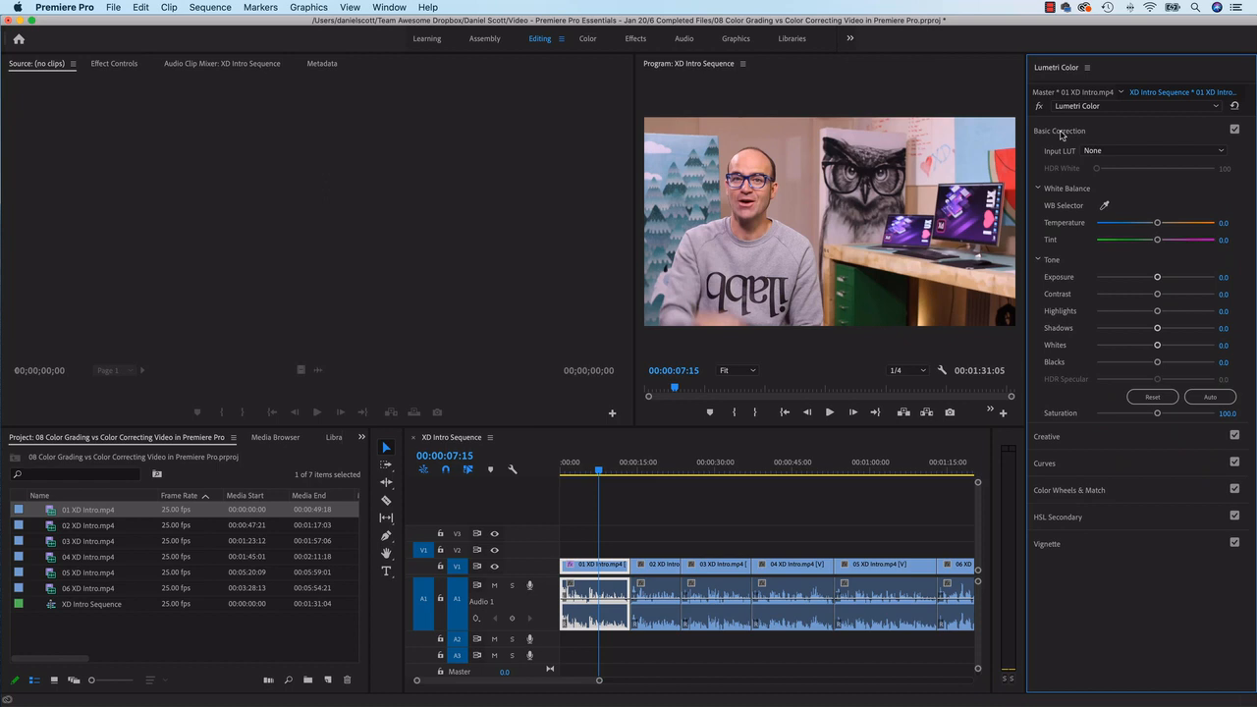
click(1061, 133)
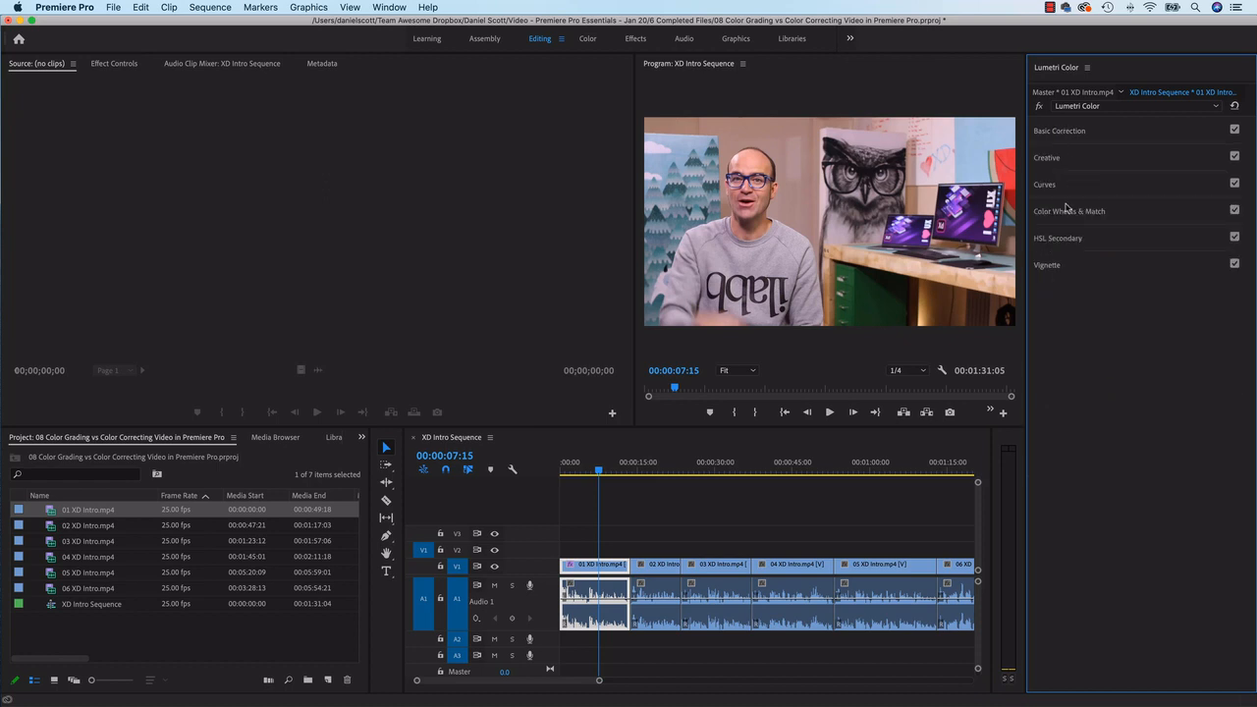
click(1064, 135)
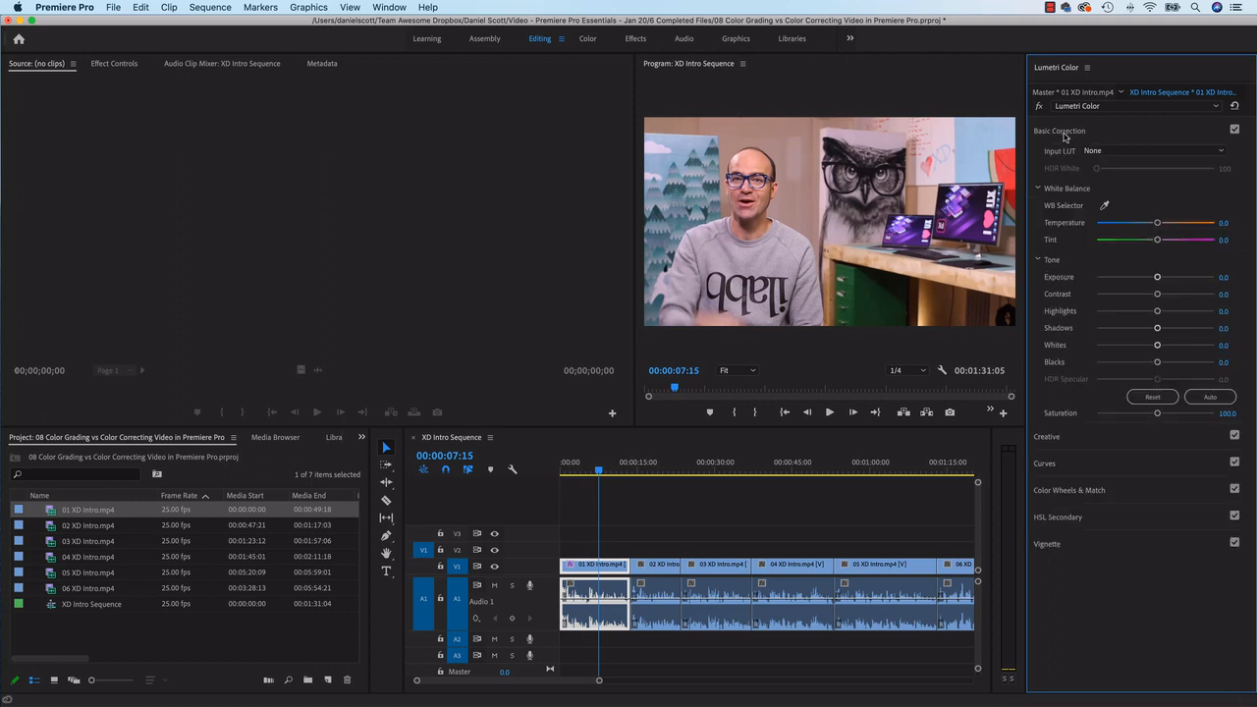
click(1212, 399)
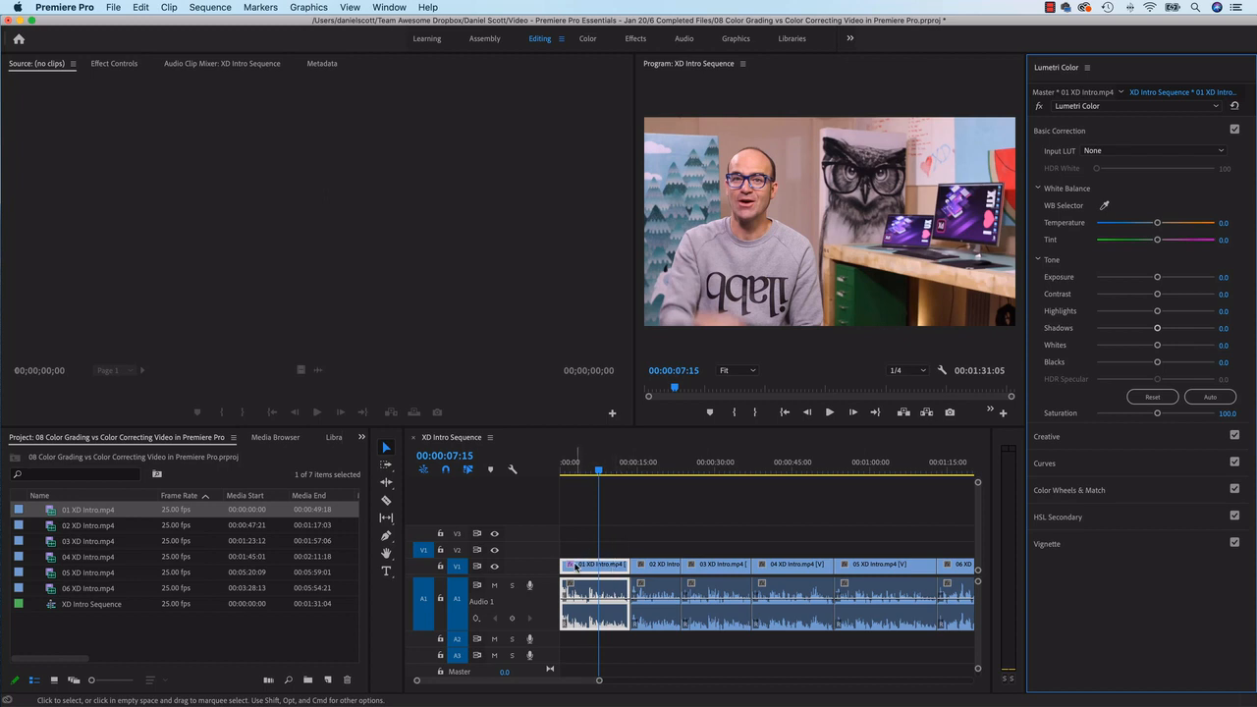
click(1219, 398)
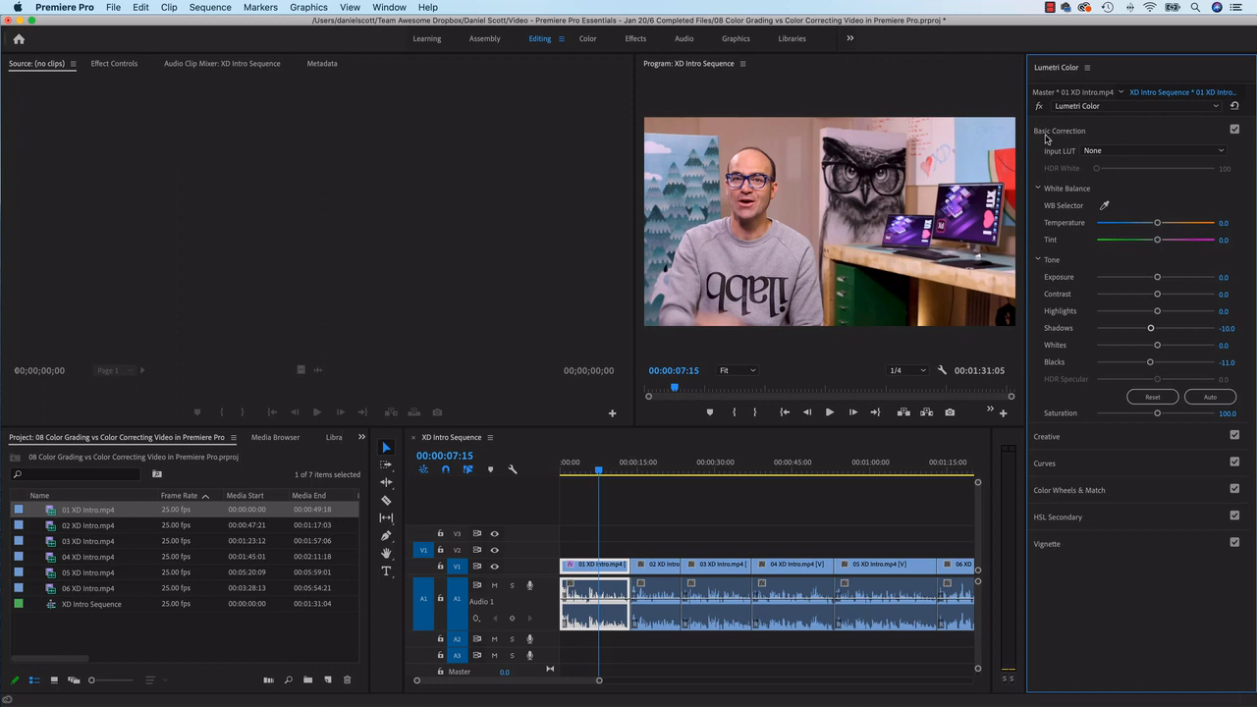
Compare the first clip's picture with its Basic Correction switched off and on, leaving the correction enabled
click(1234, 130)
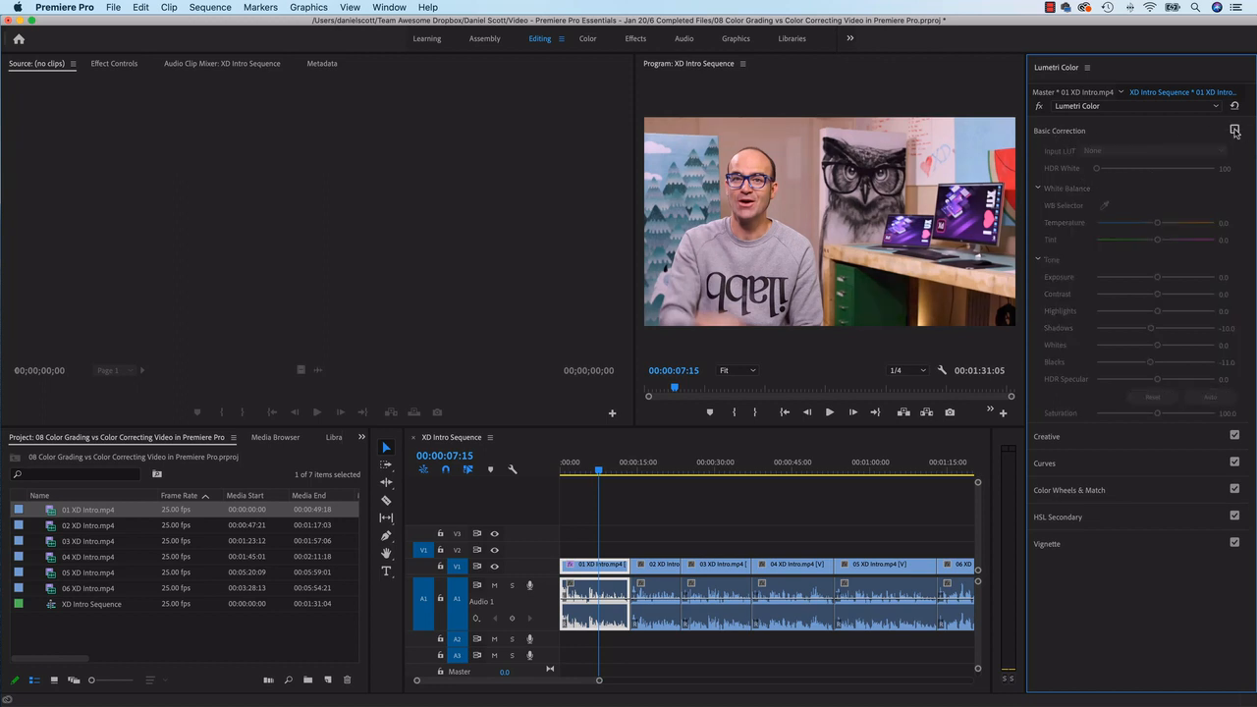
click(1235, 131)
click(1235, 131)
click(1235, 131)
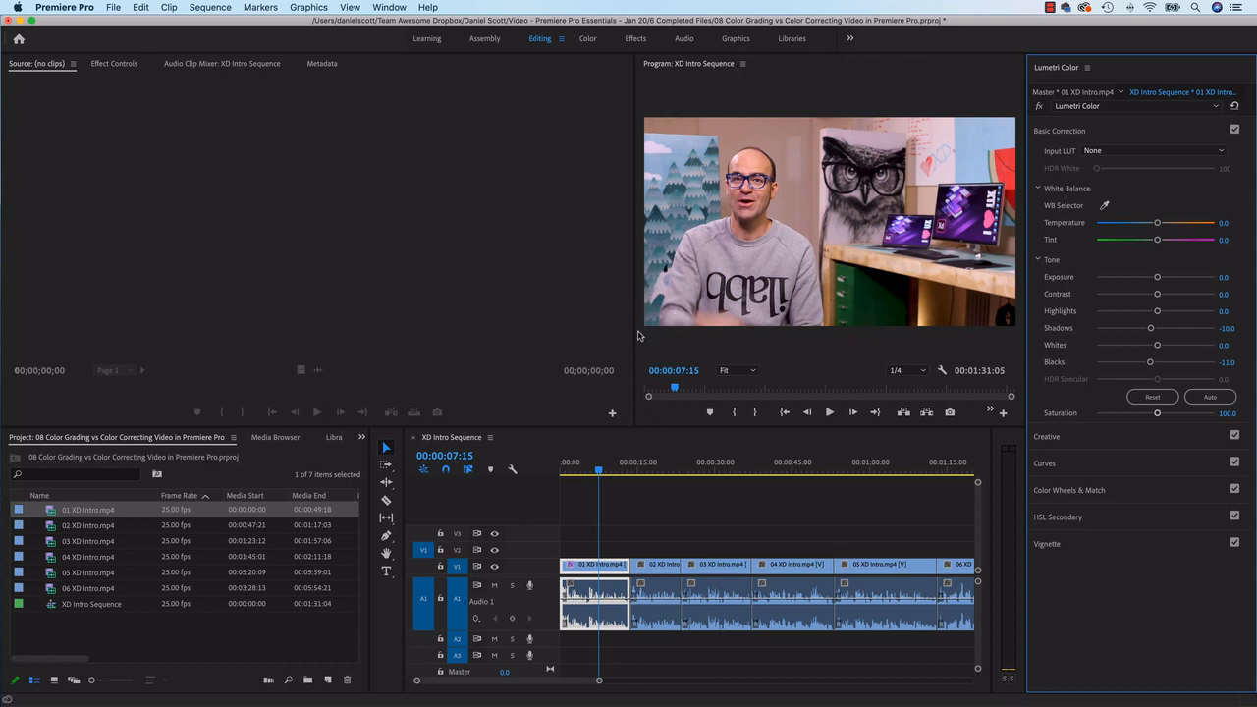
Enlarge the Program monitor by widening it over the Source monitor and extending its height
drag(634, 335, 488, 334)
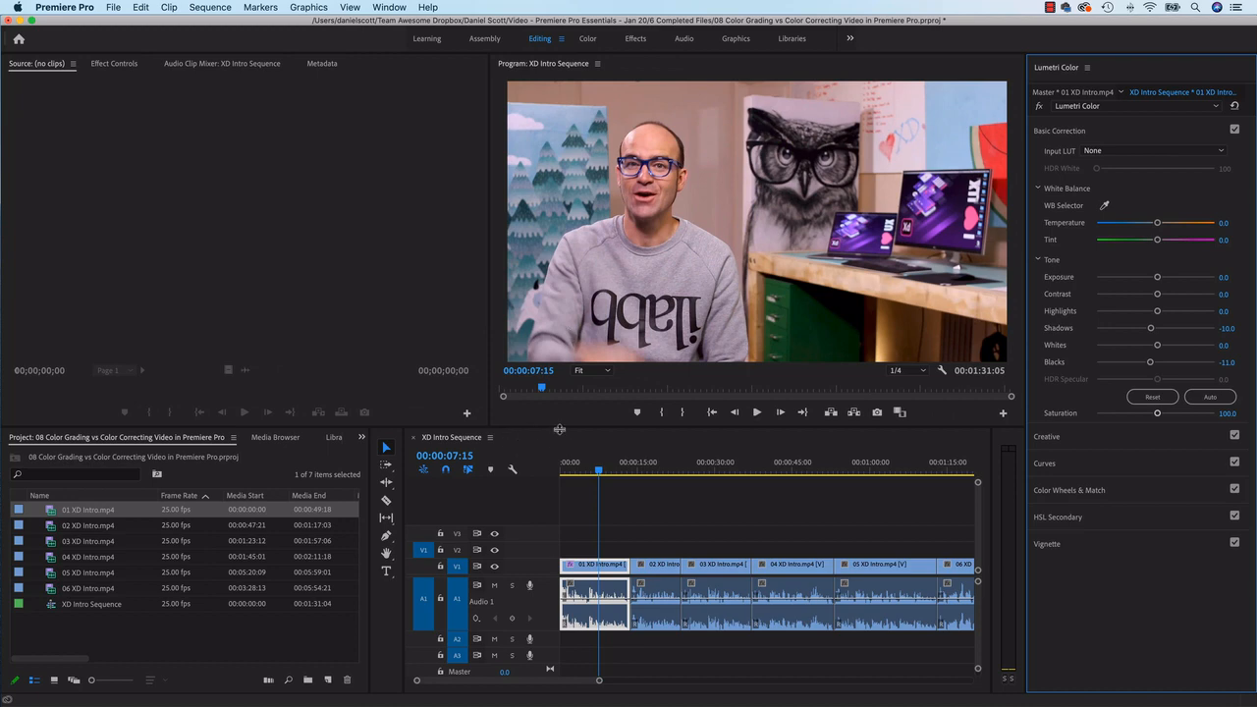
drag(560, 428, 560, 466)
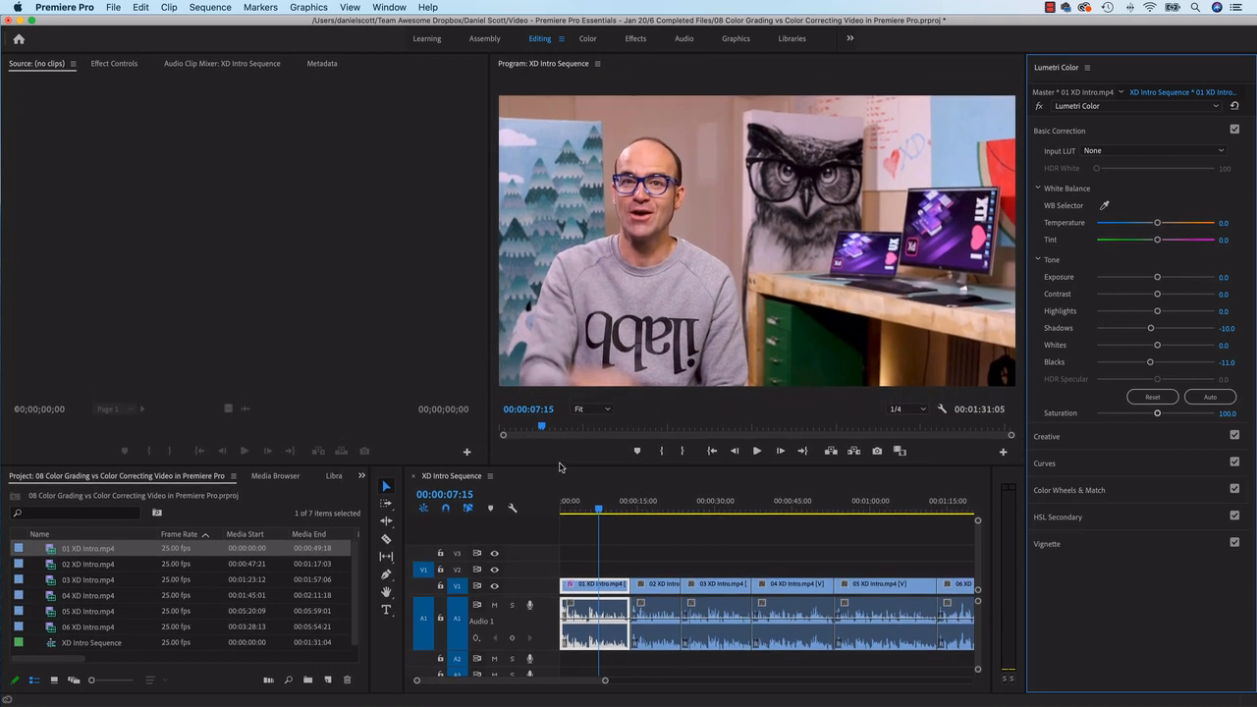
drag(492, 405, 461, 404)
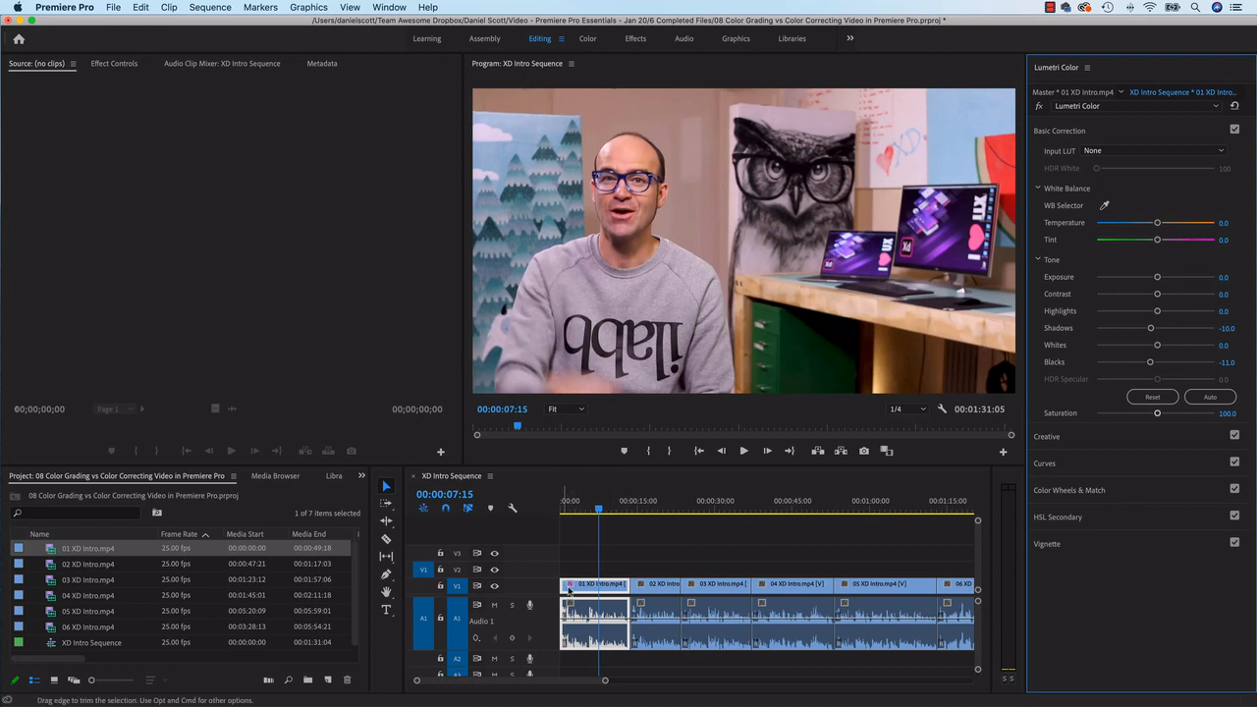
Apply the automatic basic correction to the 02 XD Intro.mp4 clip, with the playhead at 00:00:17:09
click(650, 511)
click(654, 586)
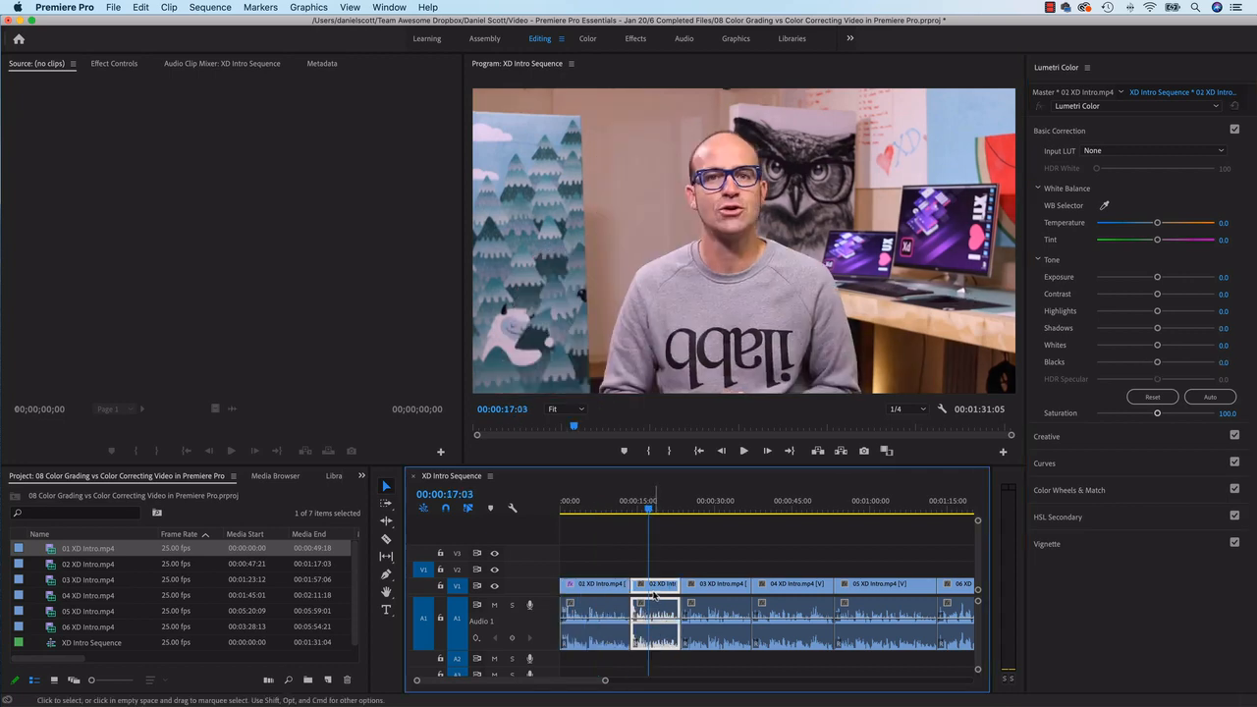
click(609, 589)
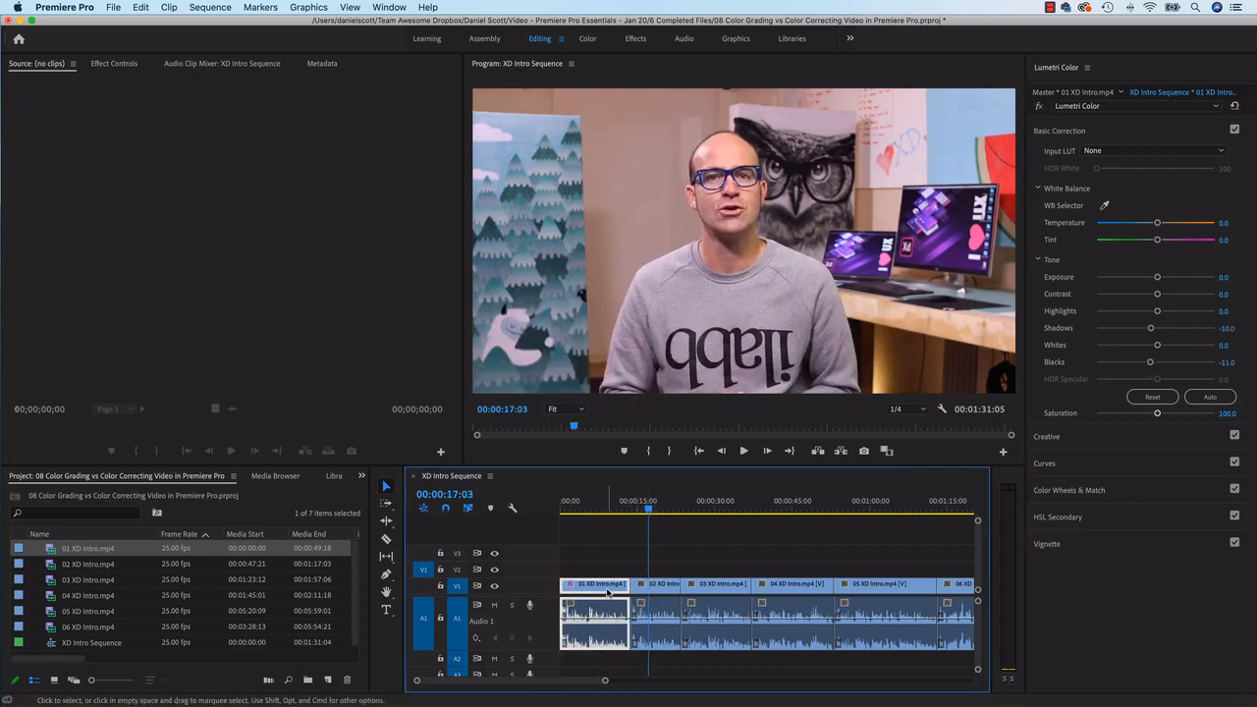
click(660, 591)
drag(648, 510, 647, 518)
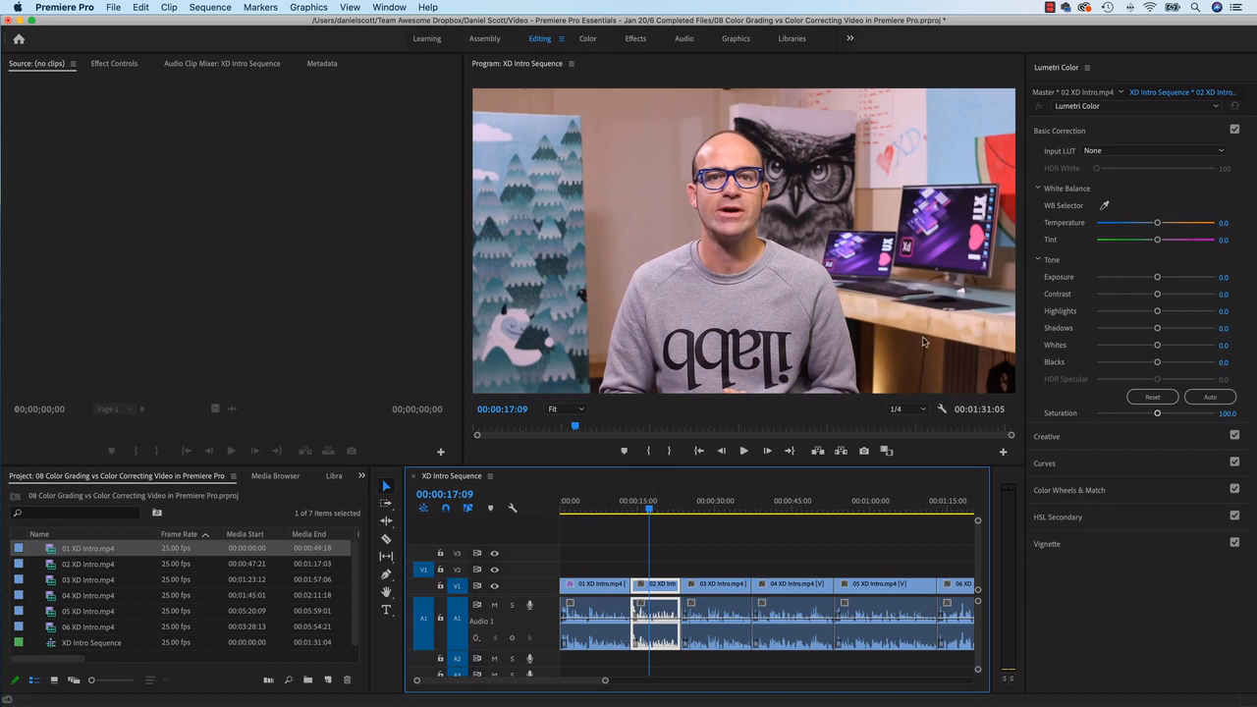
click(1208, 398)
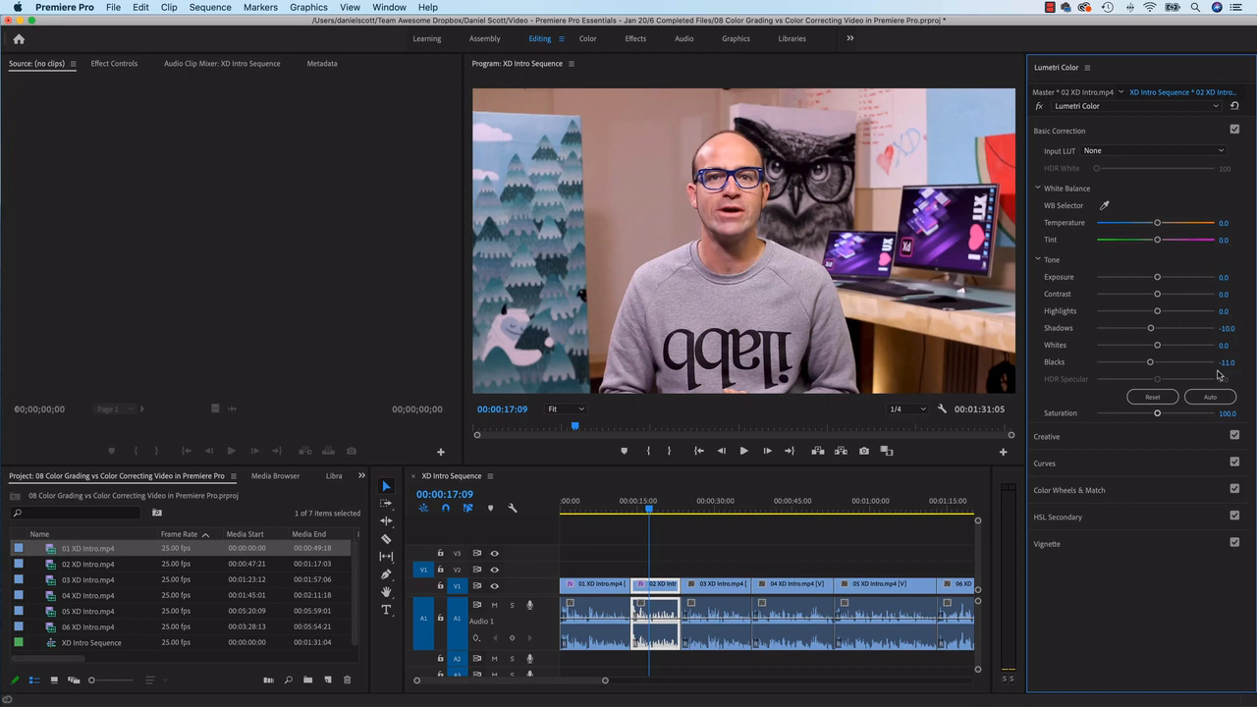
Apply the automatic basic correction to the 03, 04 and 05 XD Intro.mp4 clips one after another
click(701, 513)
click(1216, 399)
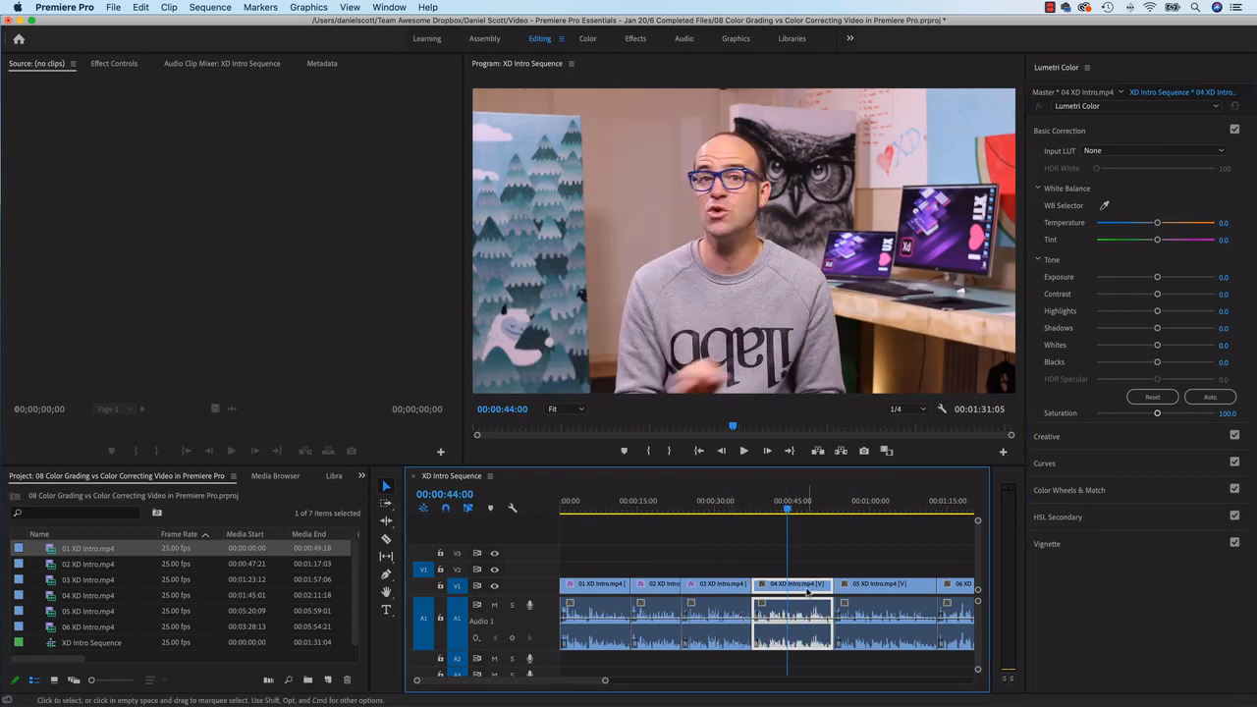
click(1211, 395)
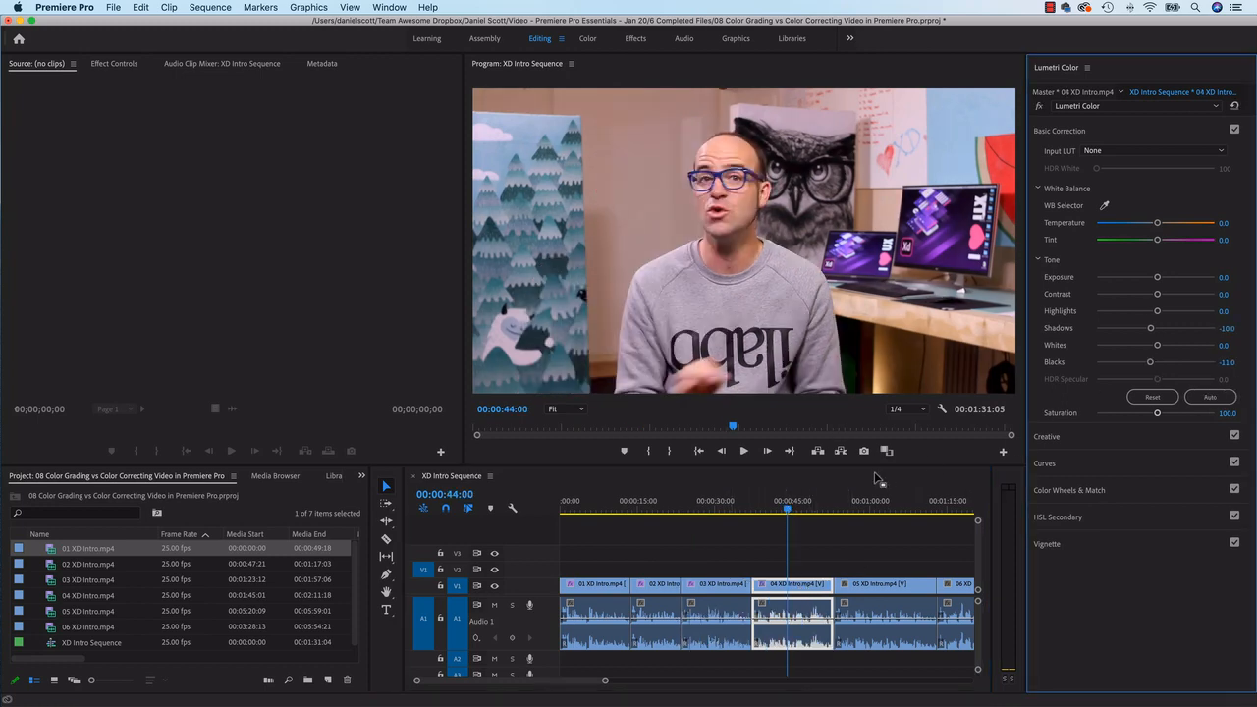
click(865, 506)
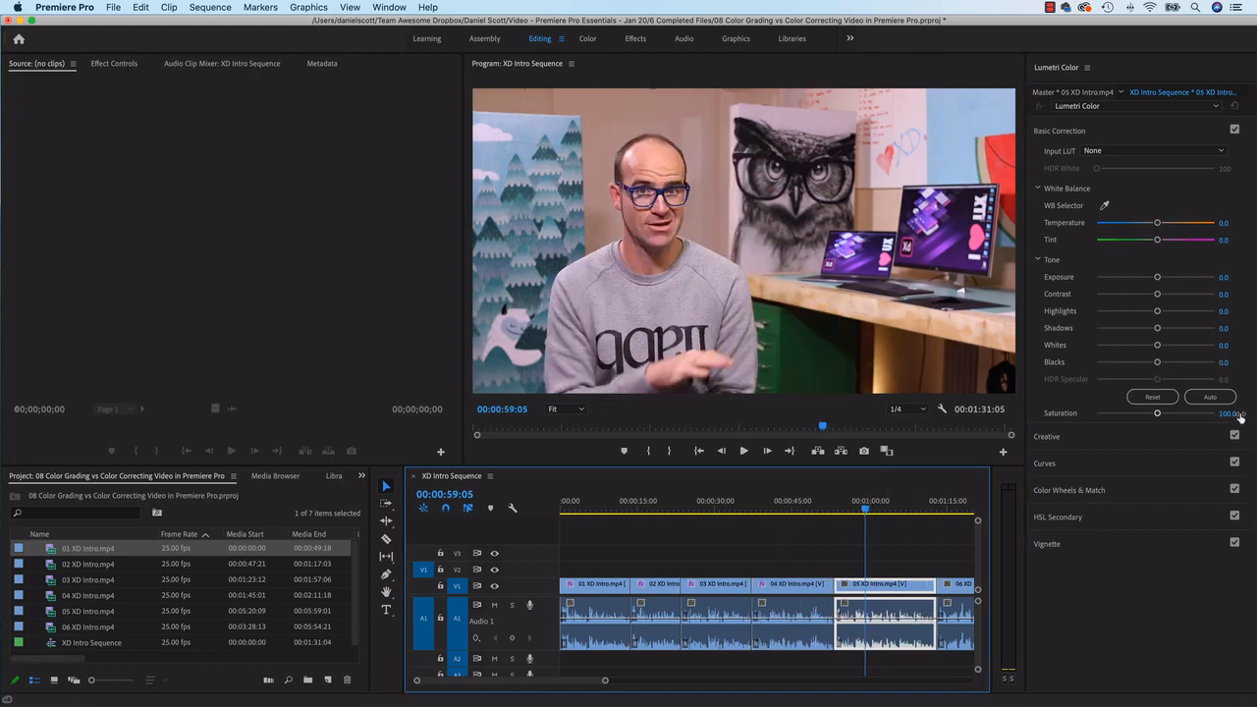
click(1213, 398)
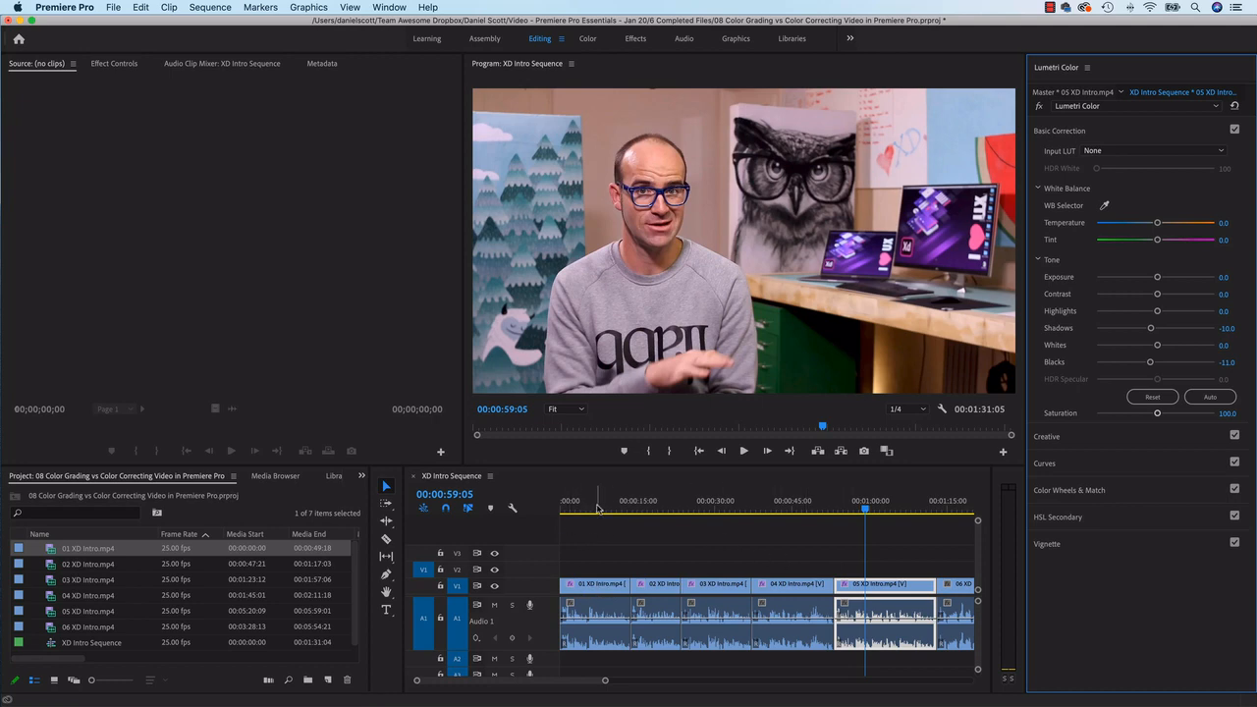
Copy the corrected first clip, paste it at 00:01:58:02 beyond the end of the sequence, and scrub through the copy
click(598, 585)
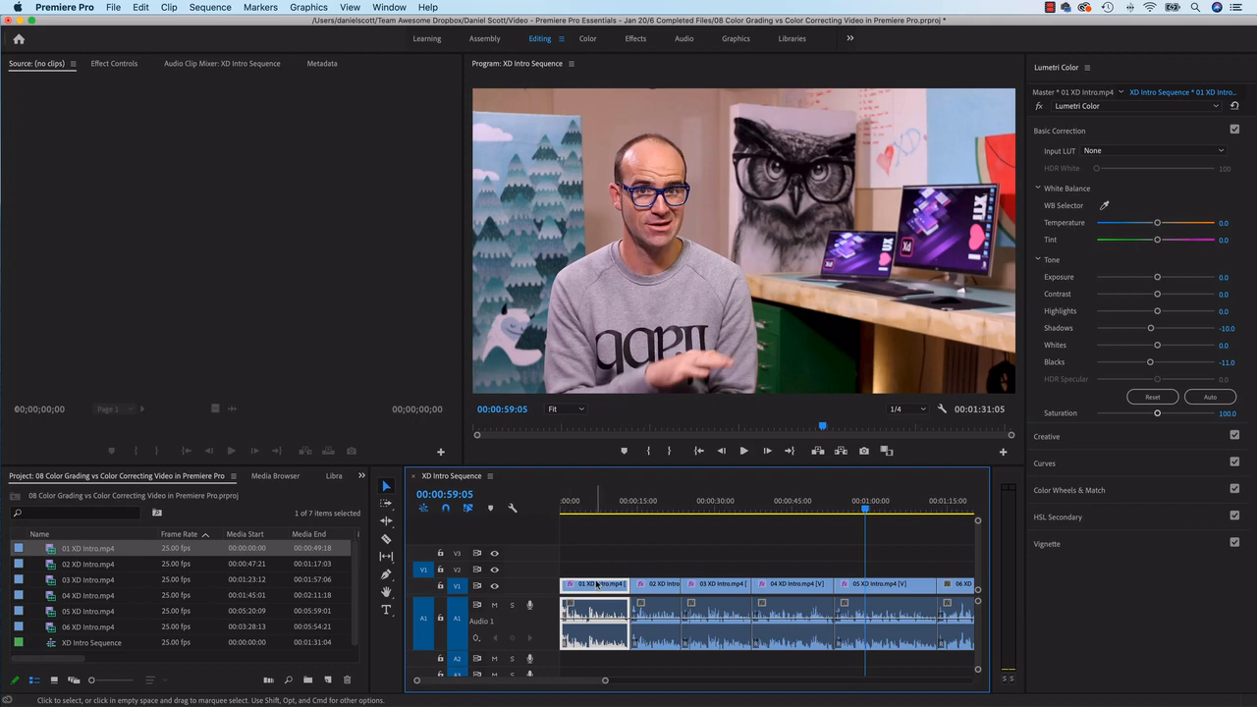
click(141, 7)
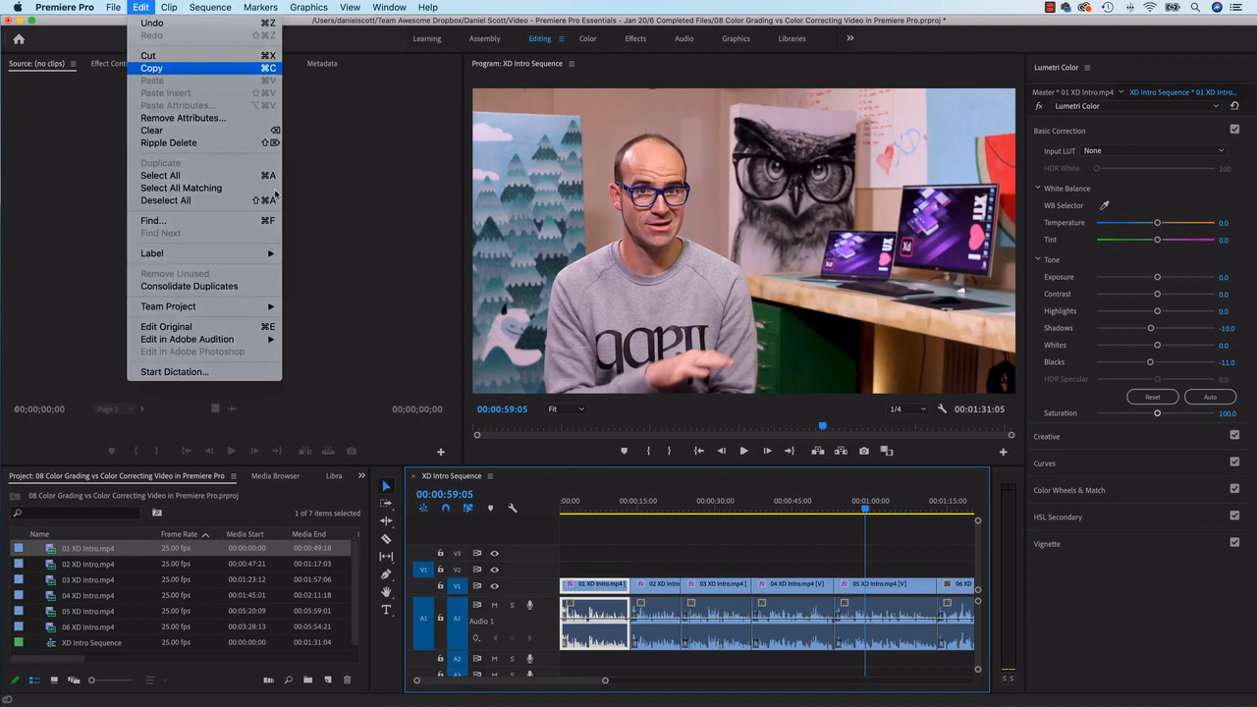
drag(585, 684, 639, 688)
click(639, 511)
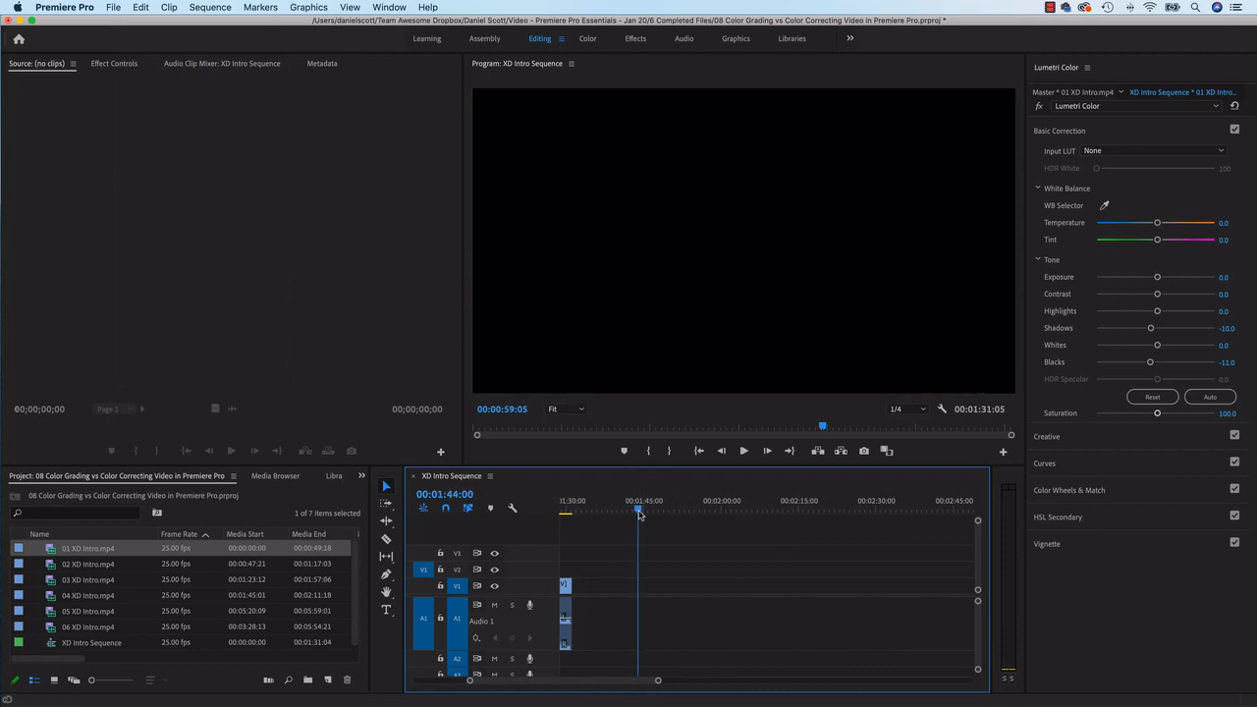
drag(639, 512, 713, 513)
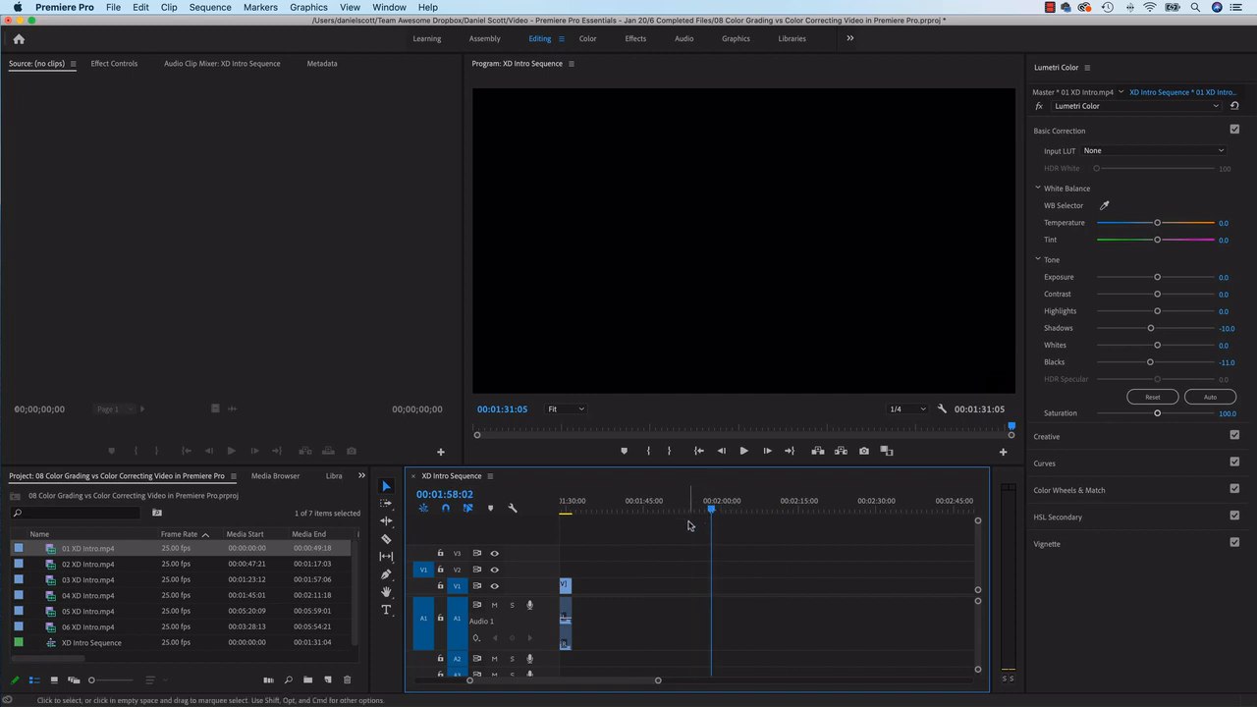
mouse_move(637, 685)
mouse_down()
mouse_move(674, 688)
mouse_move(637, 688)
mouse_up()
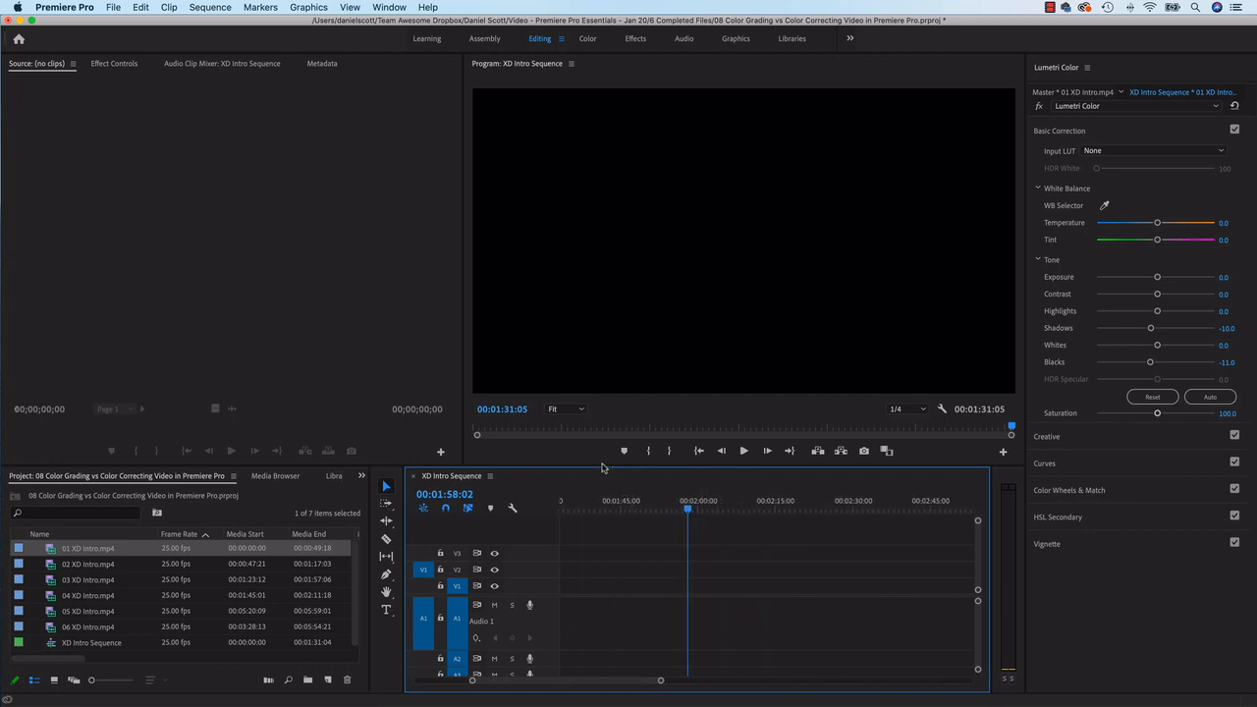
click(141, 8)
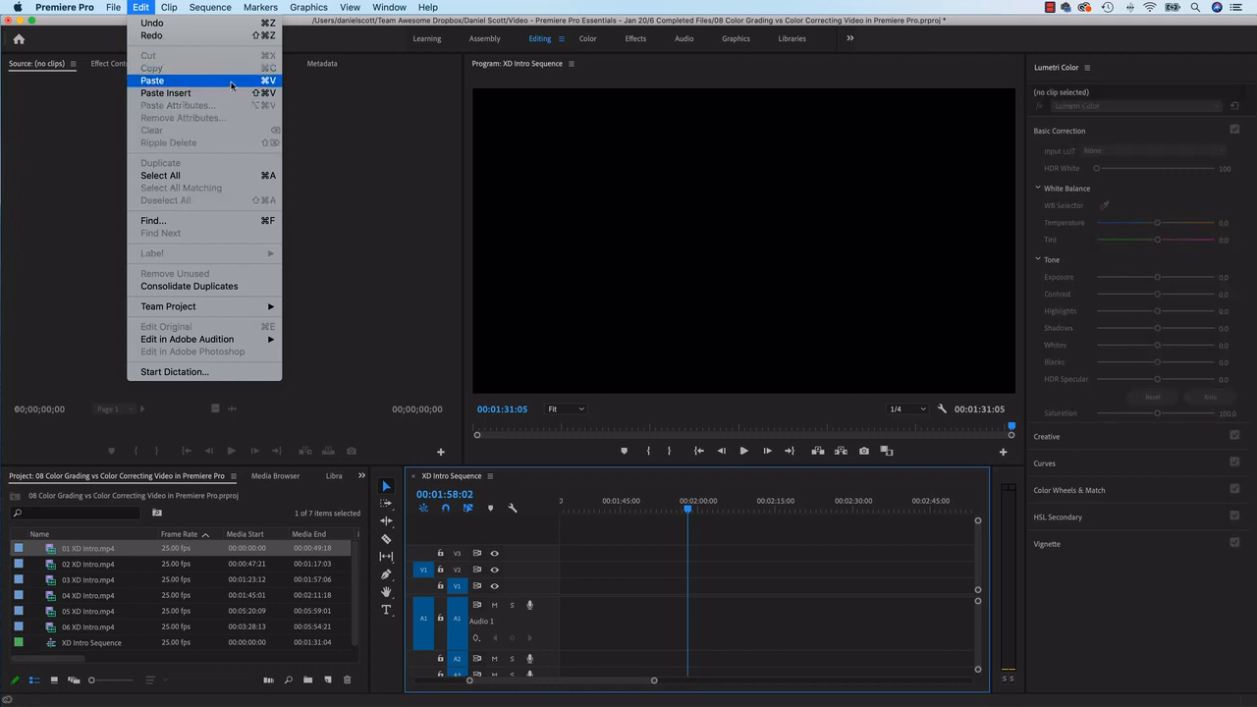
click(261, 83)
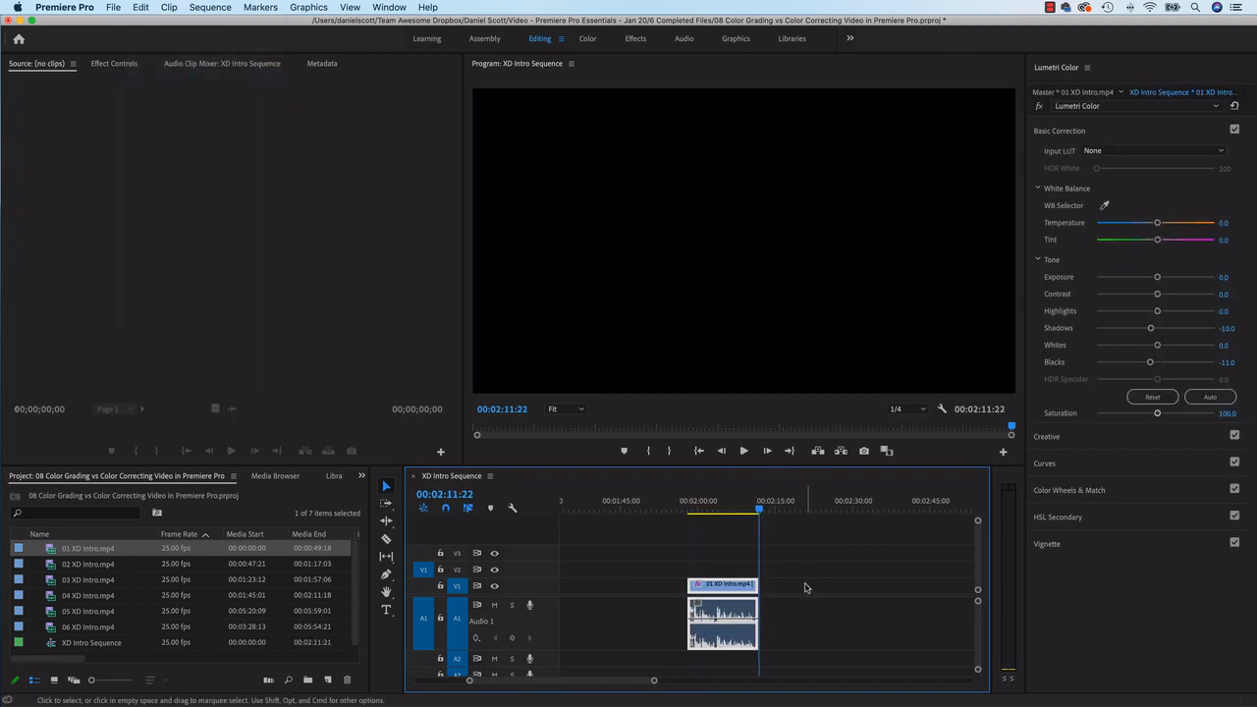
mouse_move(721, 508)
mouse_down()
mouse_move(702, 508)
mouse_move(725, 510)
mouse_up()
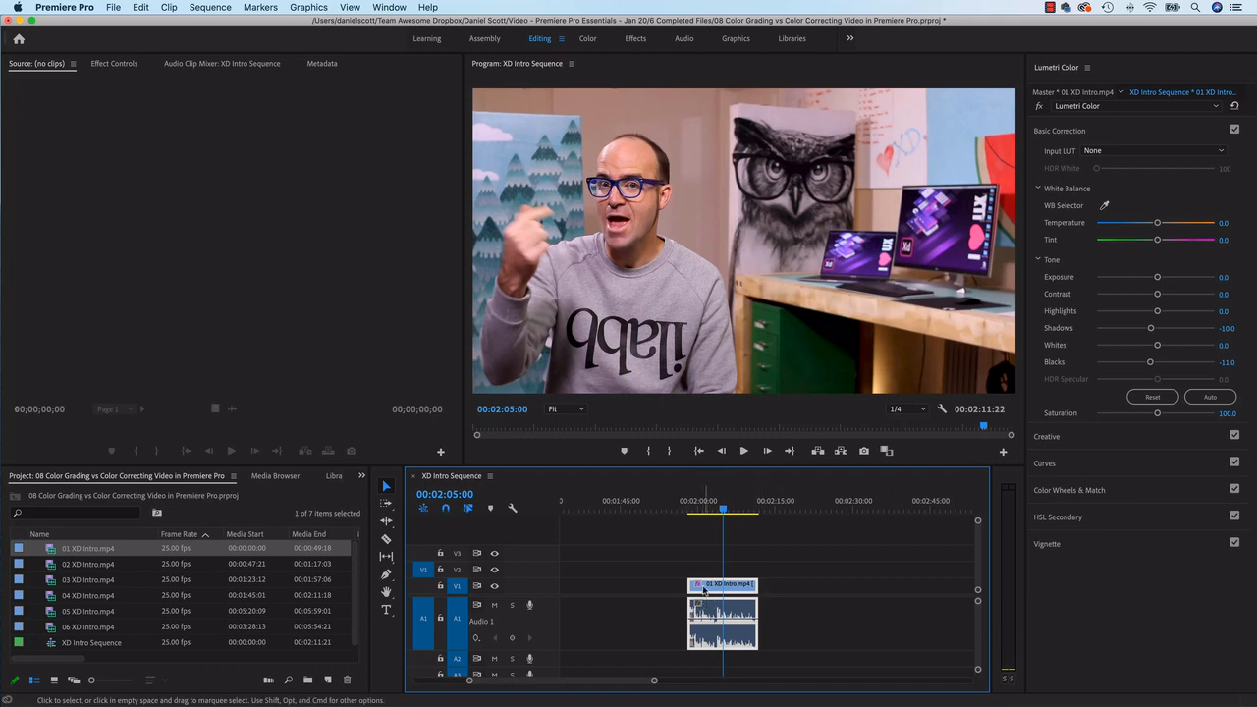
drag(769, 512, 774, 513)
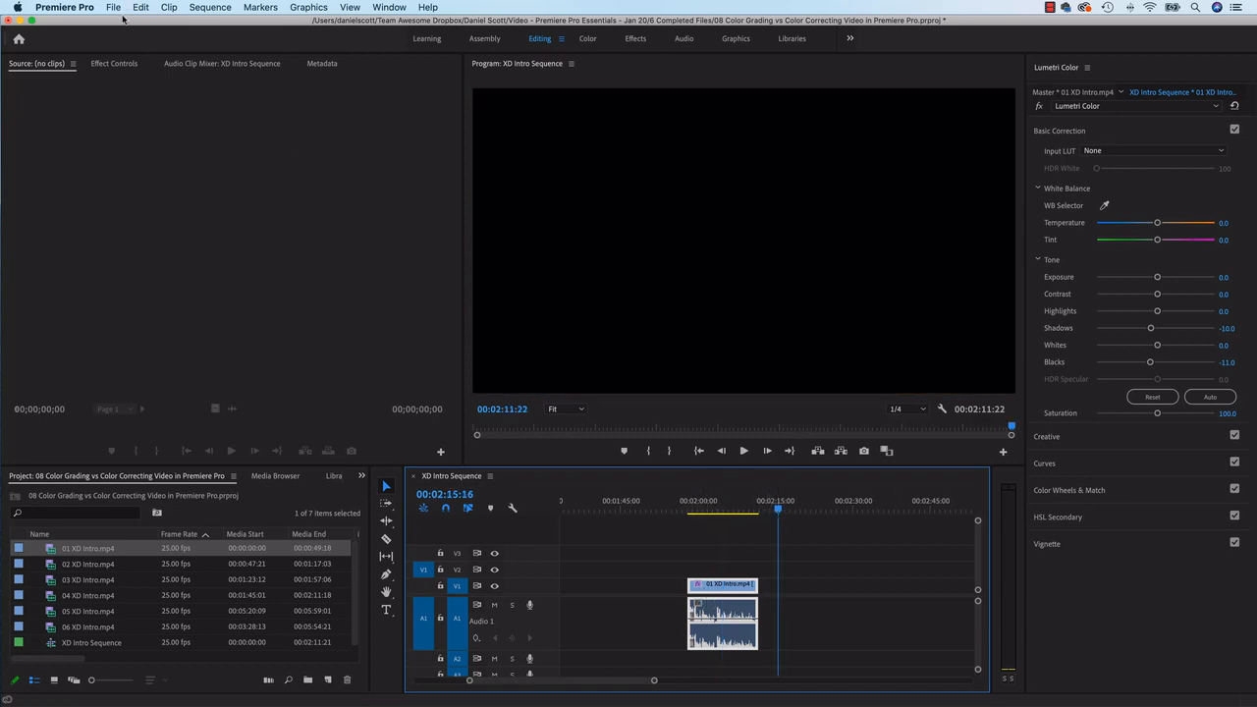
Paste a second copy of the first clip at 00:02:15:16 and reset its basic correction, with the playhead at 00:02:20:21
key(super+v)
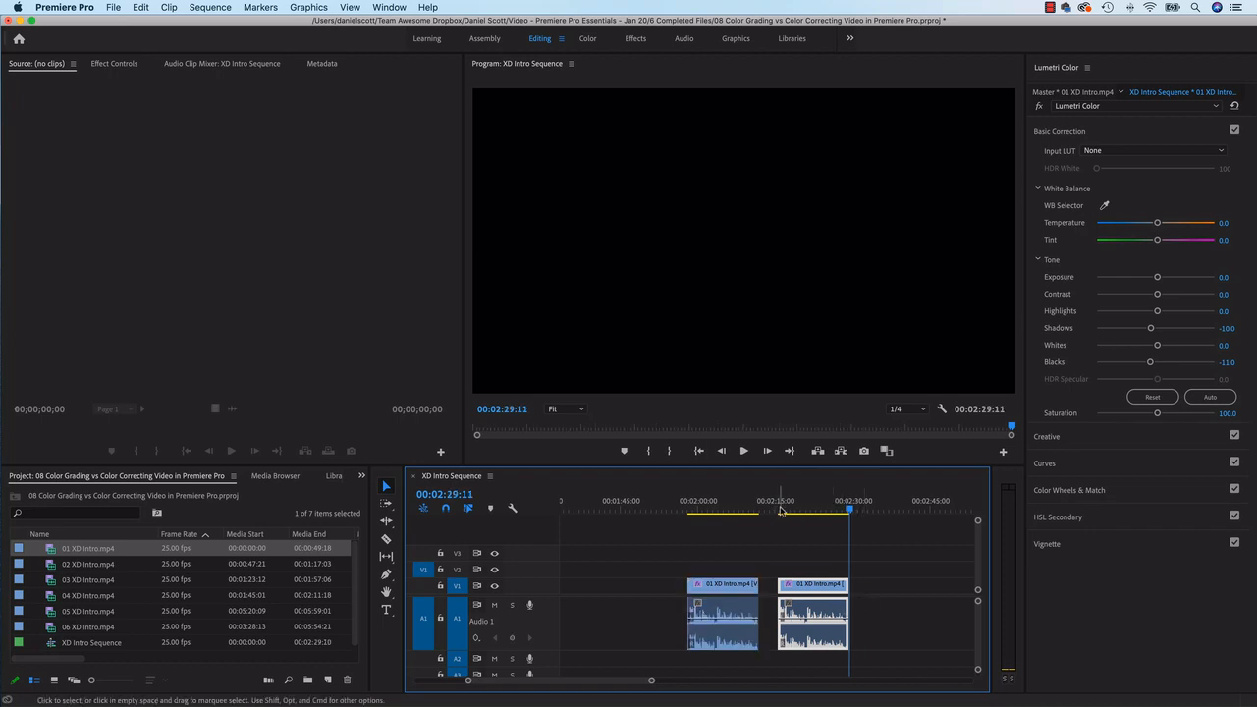
drag(782, 510, 726, 511)
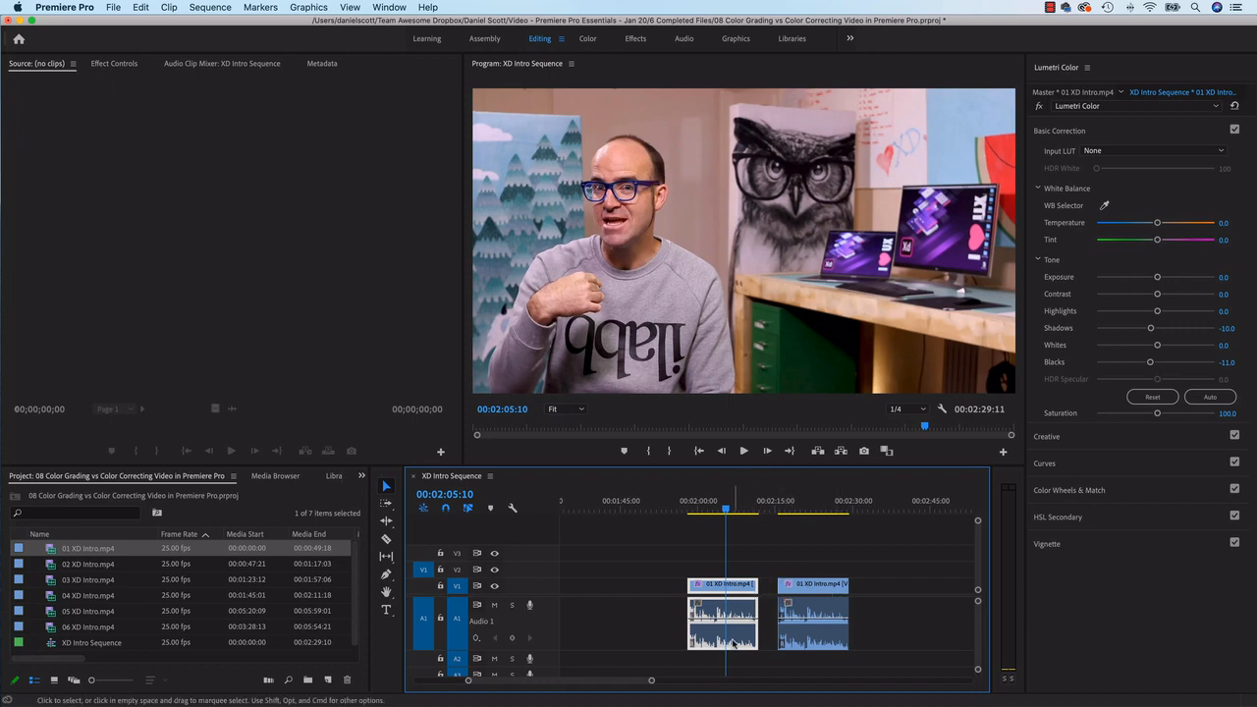
click(804, 505)
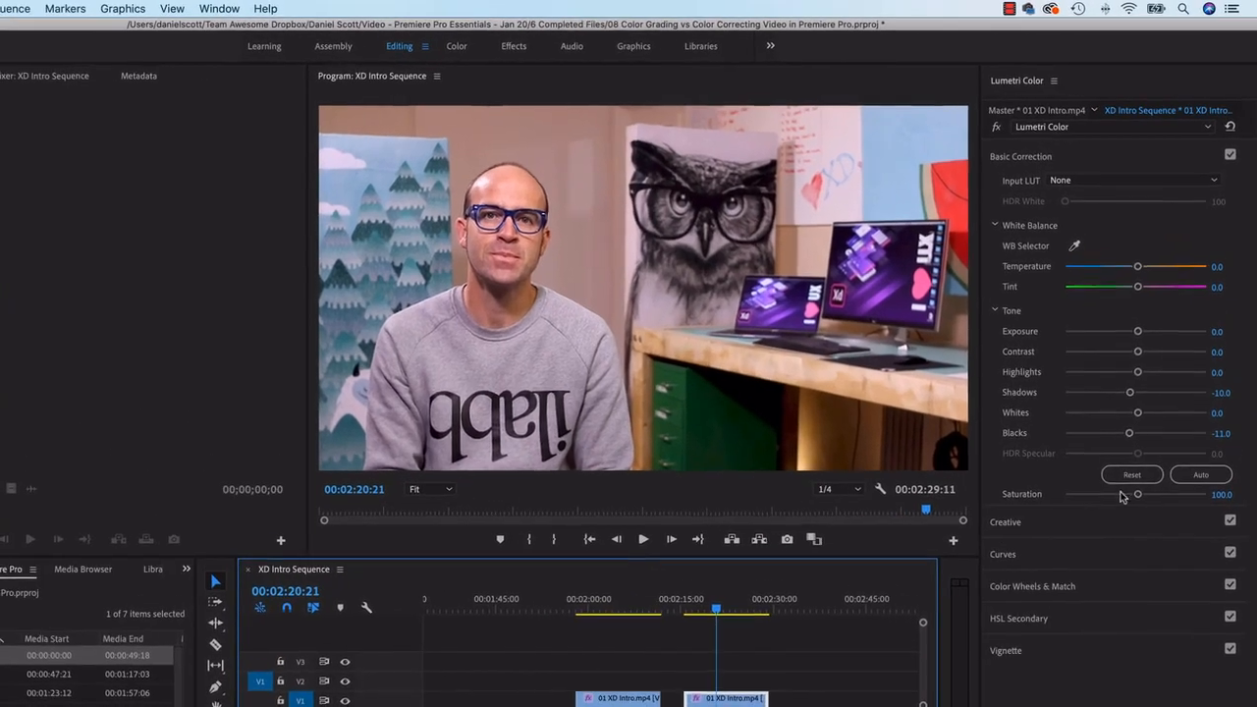
click(1130, 476)
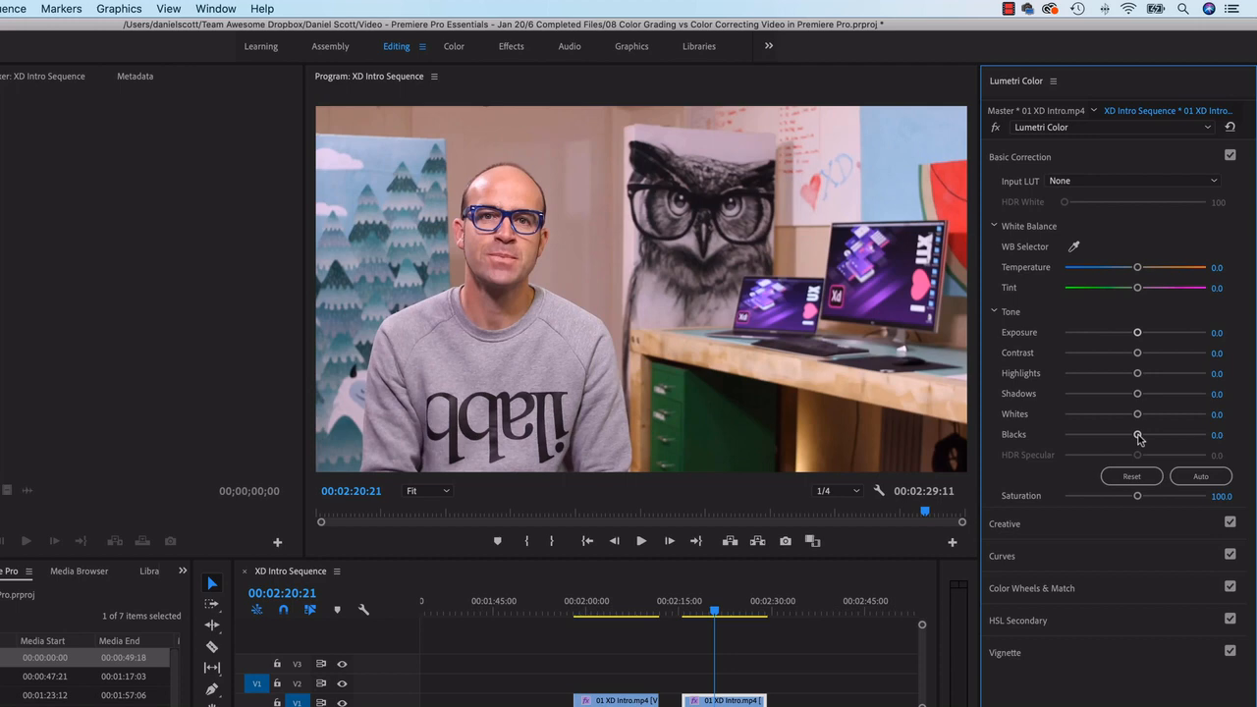
Lower the second copy's Blacks to about -18.2 and set the Program monitor's playback resolution to Full
mouse_move(1140, 438)
mouse_down()
mouse_move(1116, 441)
mouse_move(1154, 442)
mouse_move(1070, 446)
mouse_move(1171, 444)
mouse_move(1109, 454)
mouse_move(1145, 442)
mouse_move(1110, 442)
mouse_move(1123, 442)
mouse_up()
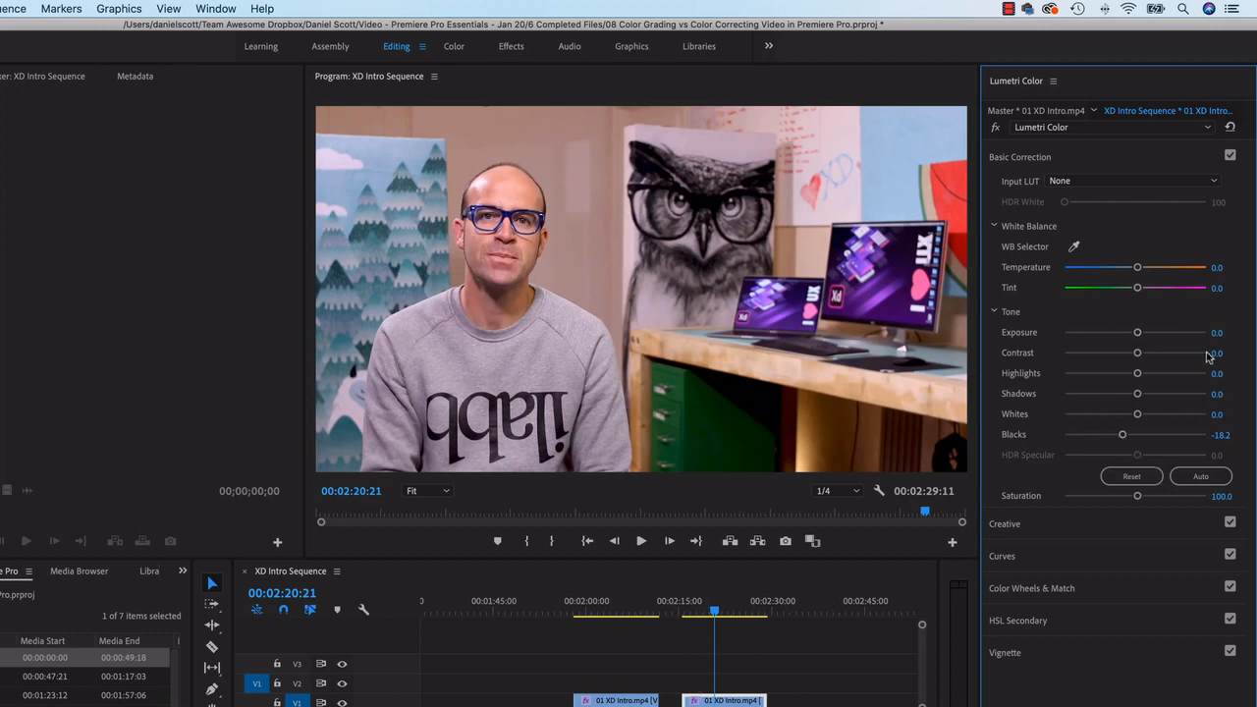
click(853, 493)
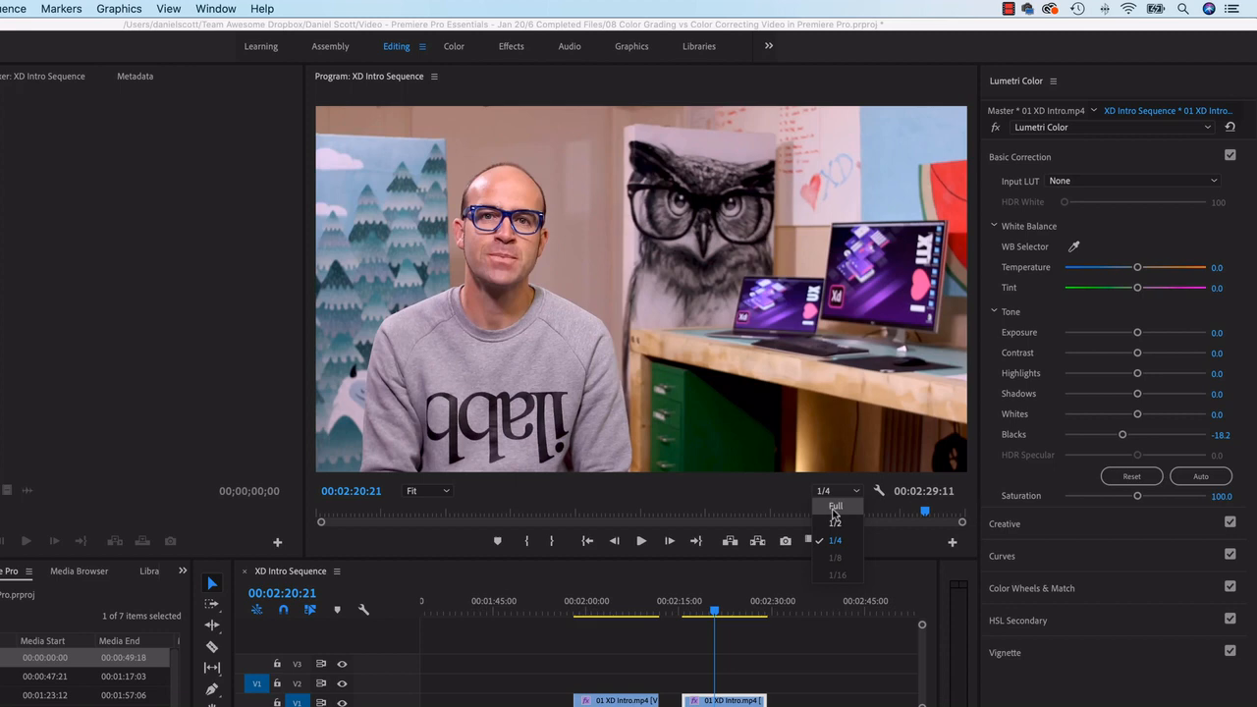
click(835, 506)
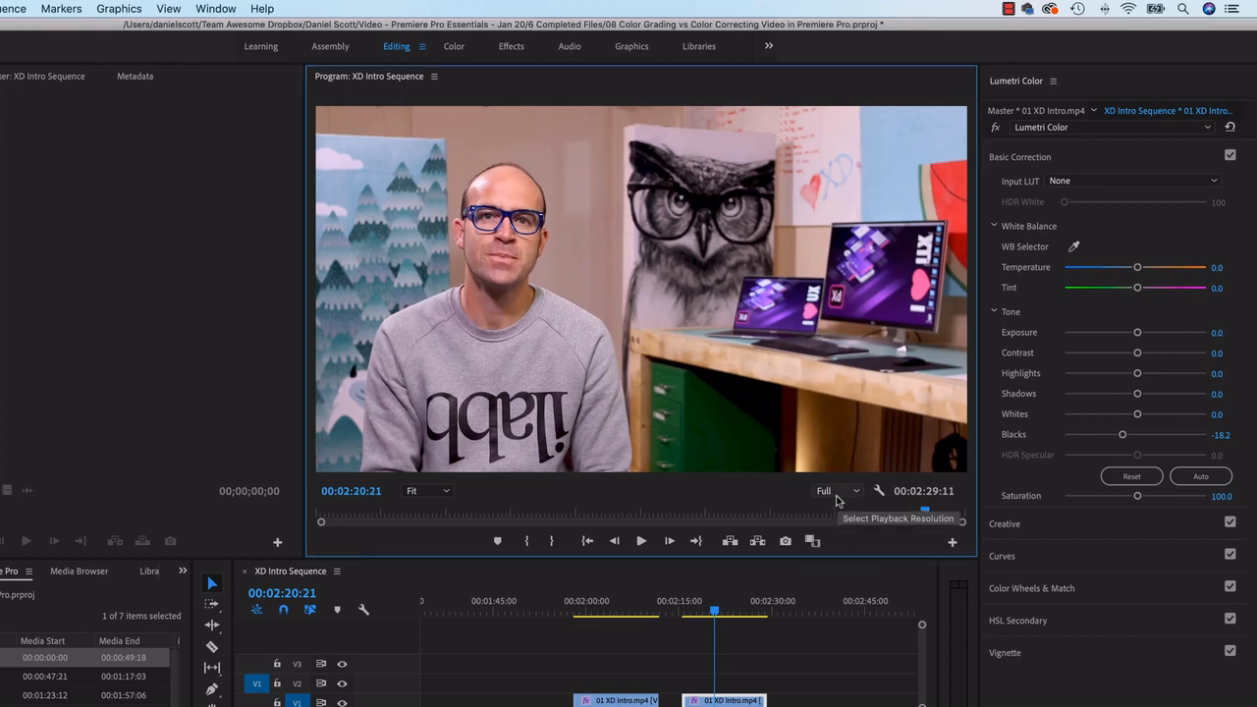
click(837, 496)
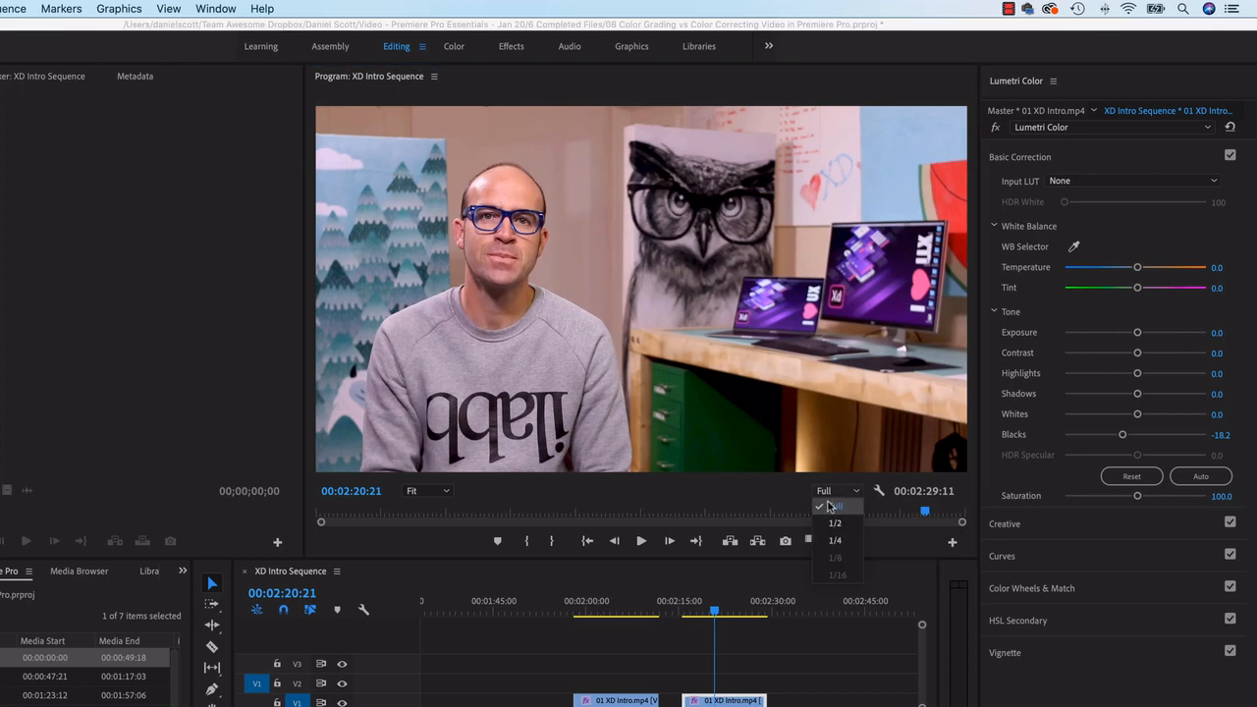
click(786, 502)
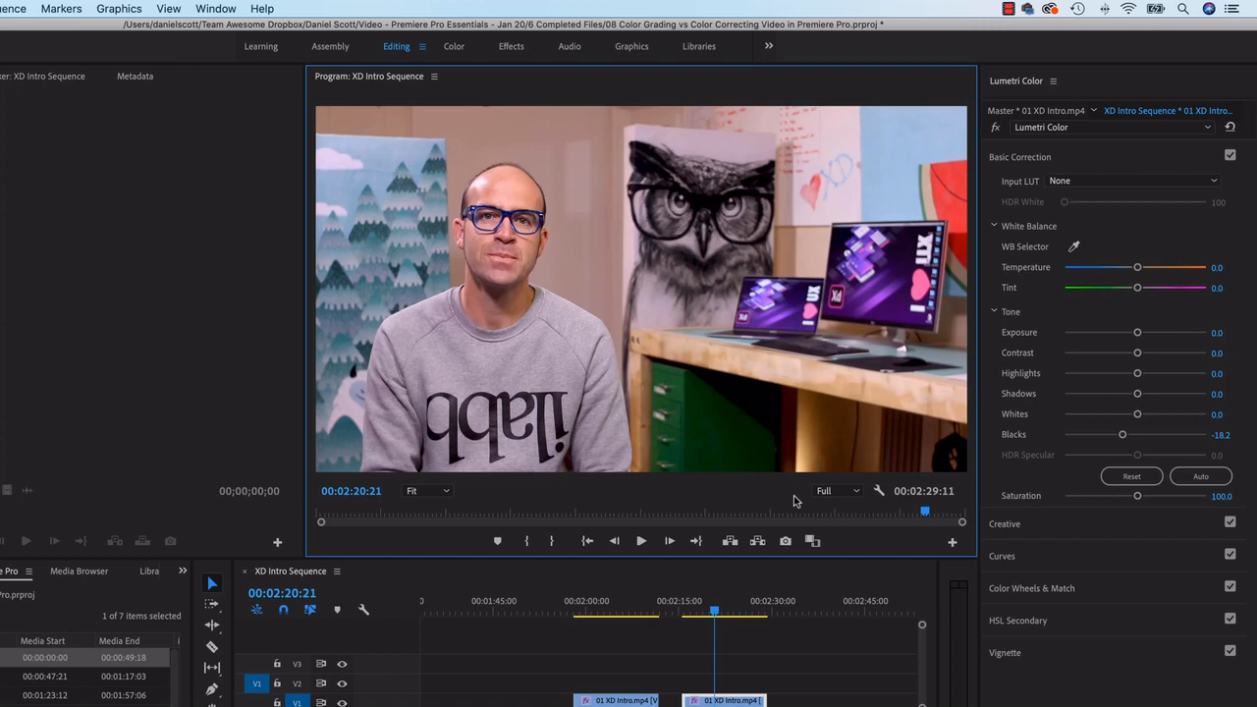
Adjust the second copy's tone to about Blacks -39.2, Whites 11.6, Shadows 5.0, Highlights -0.6 and Contrast -7.2
mouse_move(1121, 437)
mouse_down()
mouse_move(1141, 440)
mouse_move(1105, 445)
mouse_up()
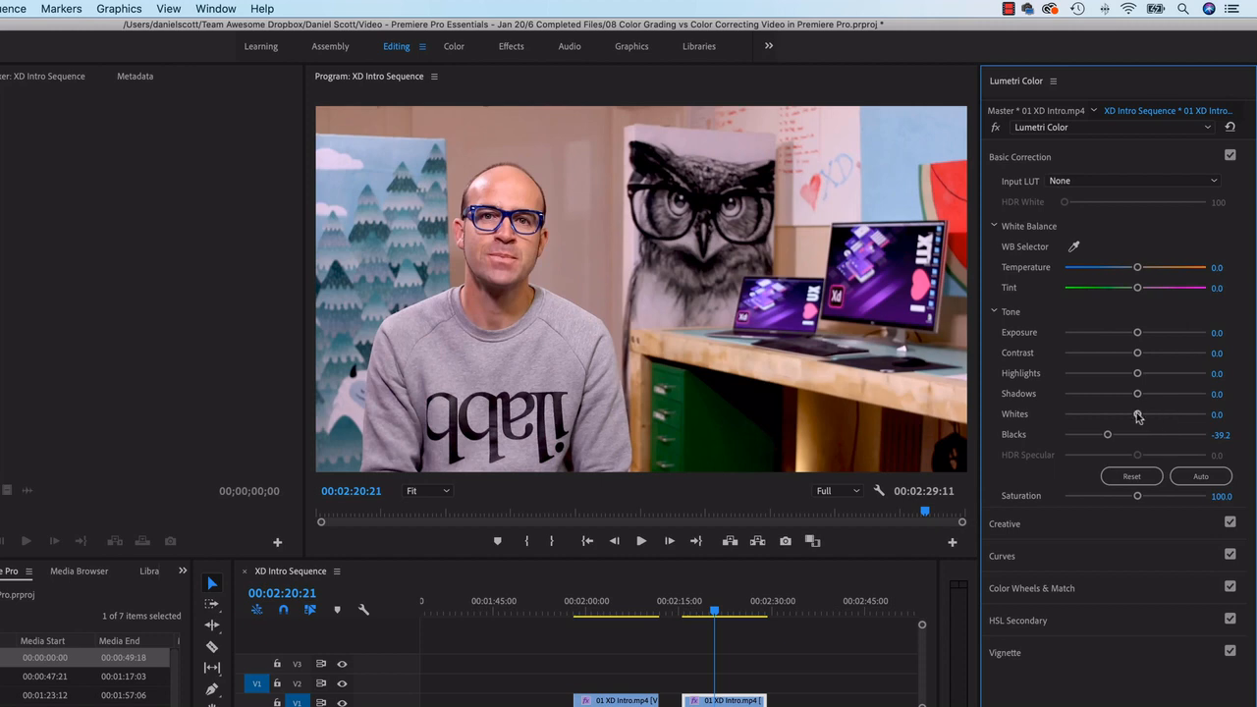
mouse_move(1138, 414)
mouse_down()
mouse_move(1155, 416)
mouse_move(1124, 417)
mouse_move(1144, 423)
mouse_up()
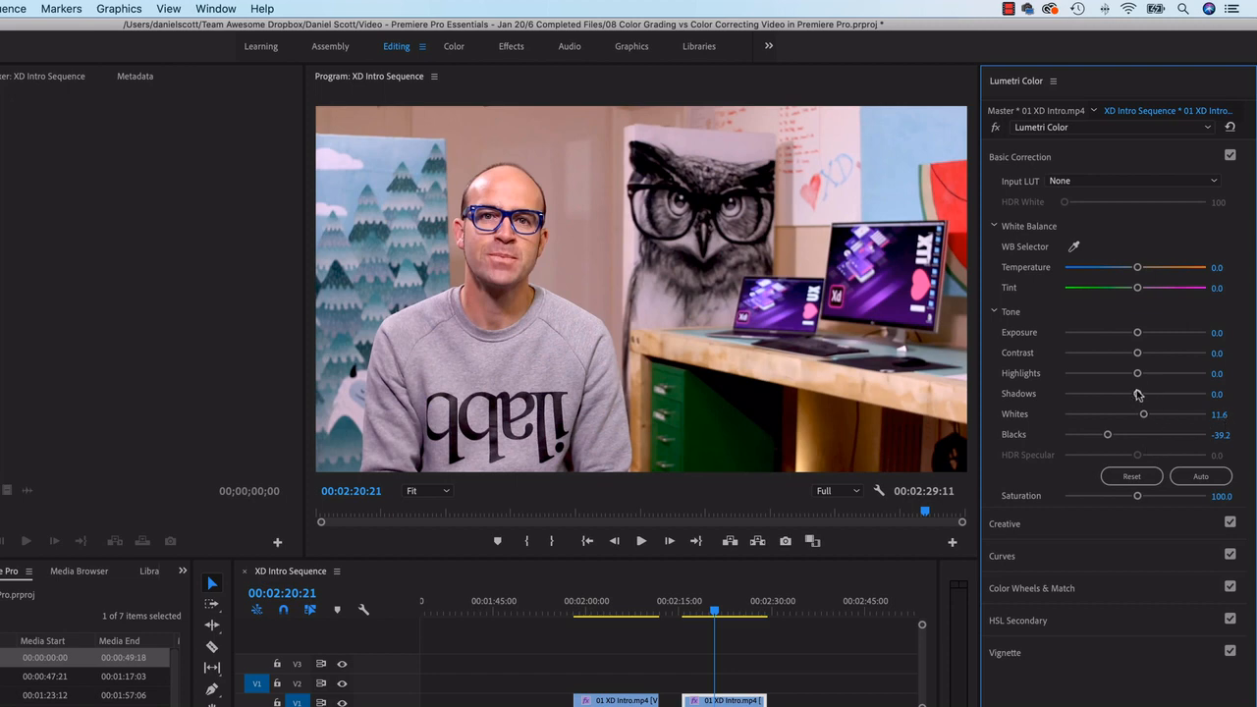
mouse_move(1137, 394)
mouse_down()
mouse_move(1093, 394)
mouse_move(1154, 394)
mouse_move(1140, 407)
mouse_up()
mouse_move(1139, 374)
mouse_down()
mouse_move(1117, 379)
mouse_move(1169, 377)
mouse_move(1123, 388)
mouse_move(1137, 388)
mouse_up()
mouse_move(1146, 355)
mouse_down()
mouse_move(1129, 363)
mouse_move(1135, 338)
mouse_up()
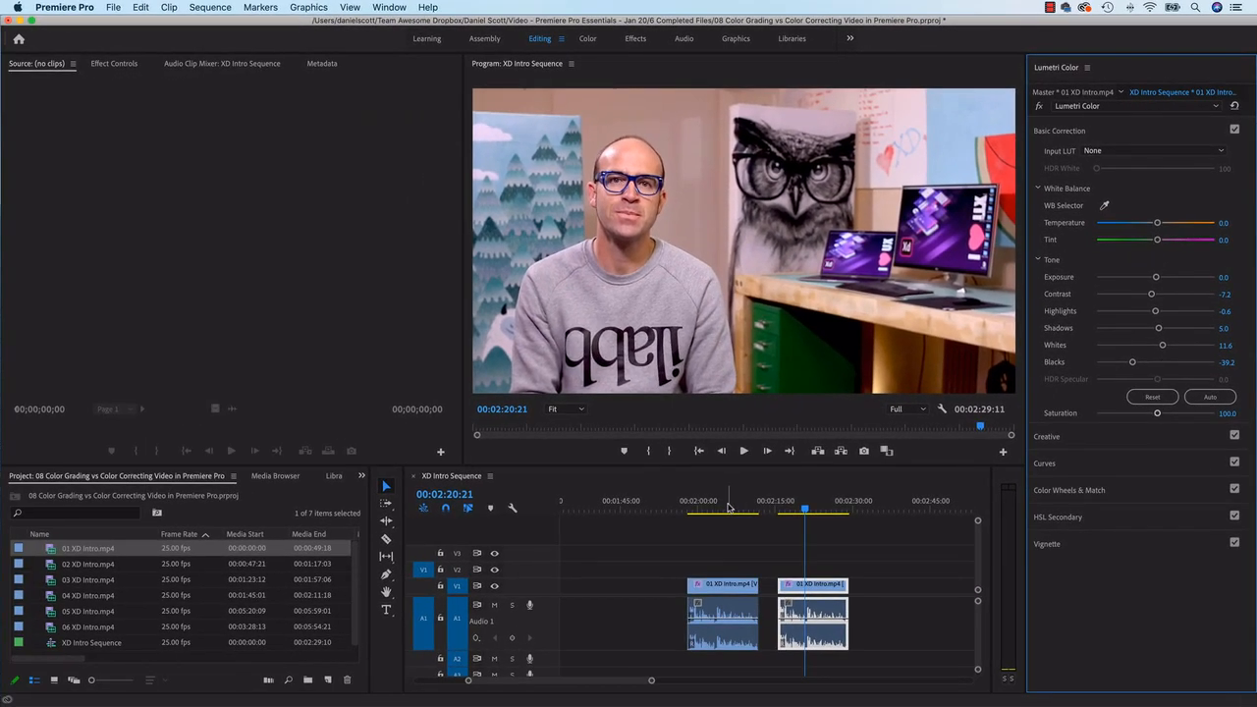
Compare the automatically corrected copy with the manually corrected one by moving the playhead back and forth between them
click(729, 506)
click(792, 509)
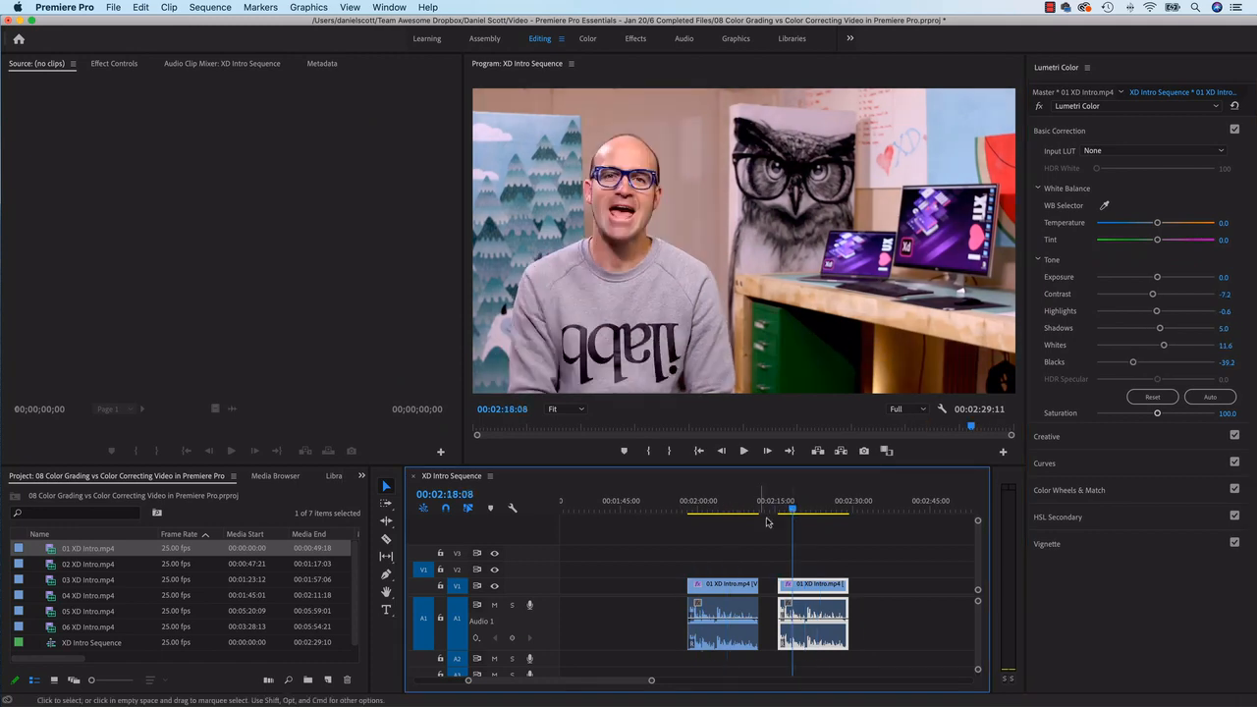
click(748, 523)
click(746, 510)
click(804, 510)
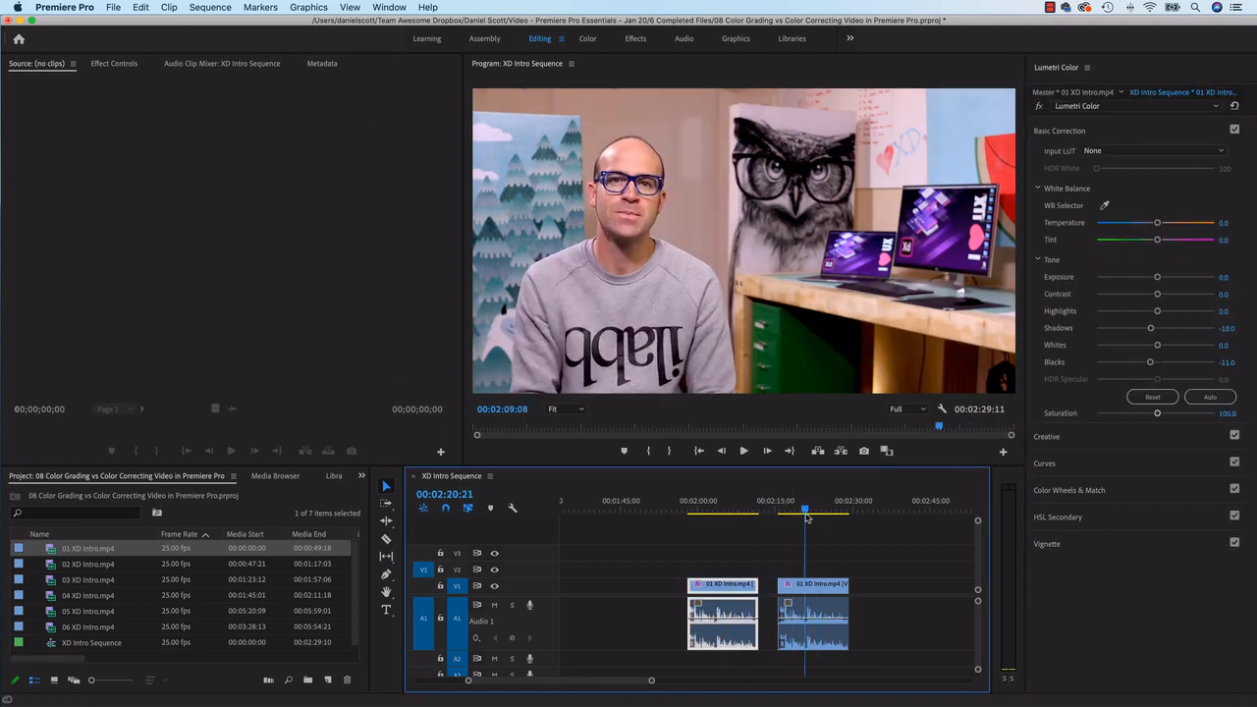
key(space)
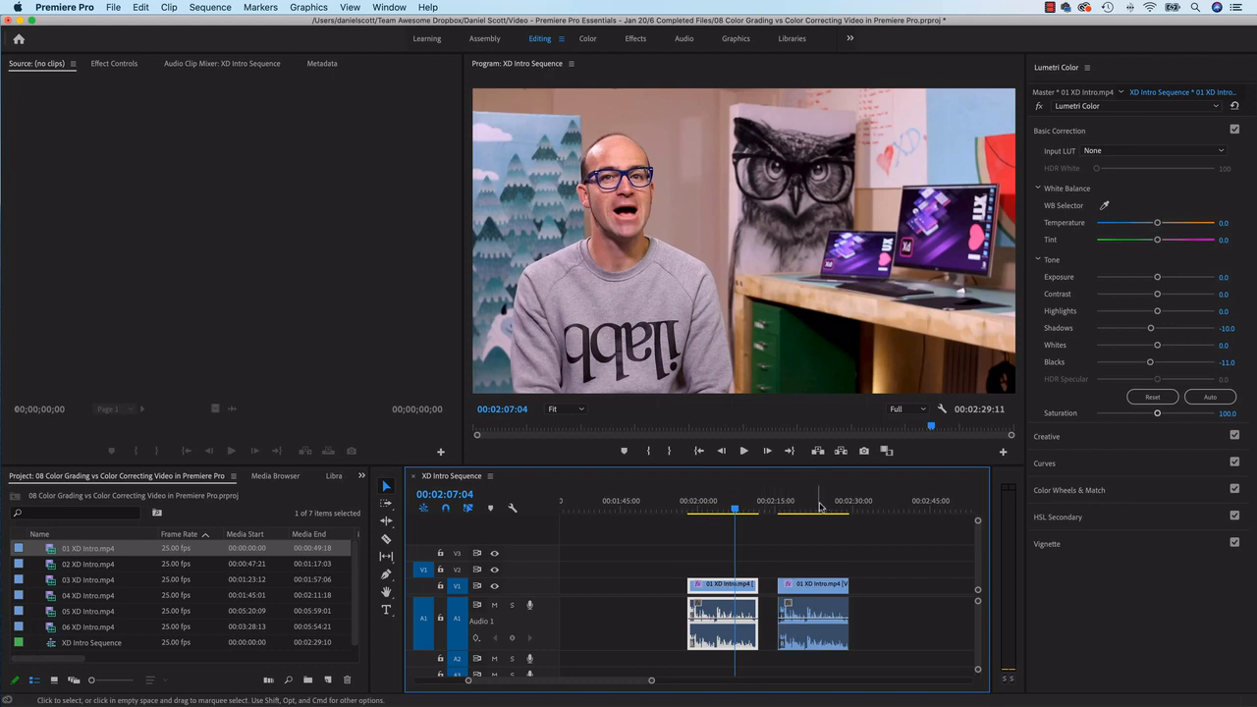
click(742, 509)
click(808, 509)
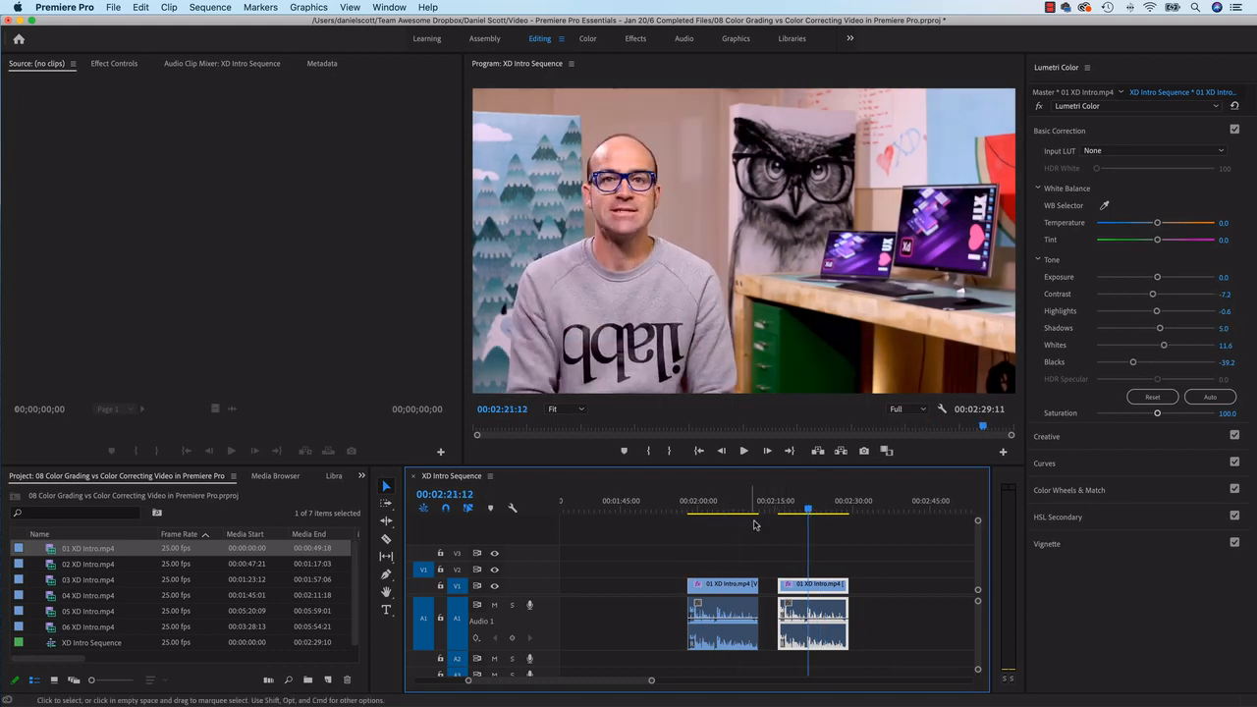
click(732, 518)
click(742, 510)
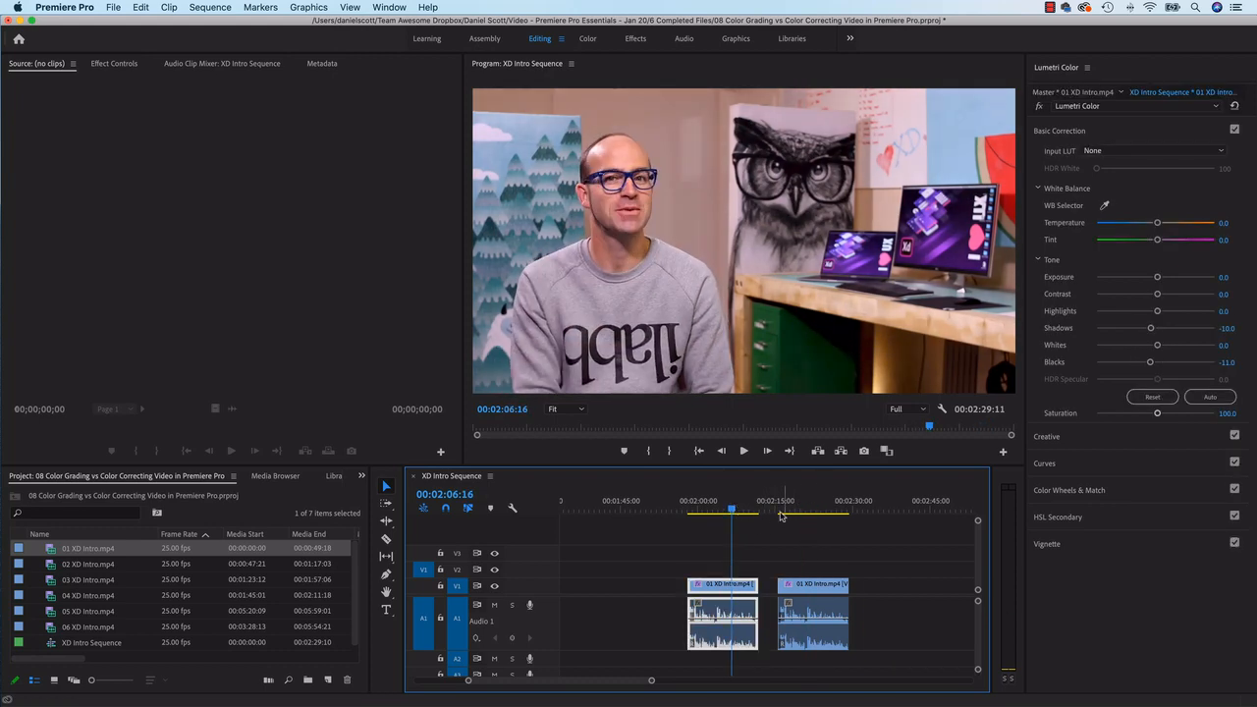
click(810, 510)
click(741, 510)
click(732, 509)
click(785, 509)
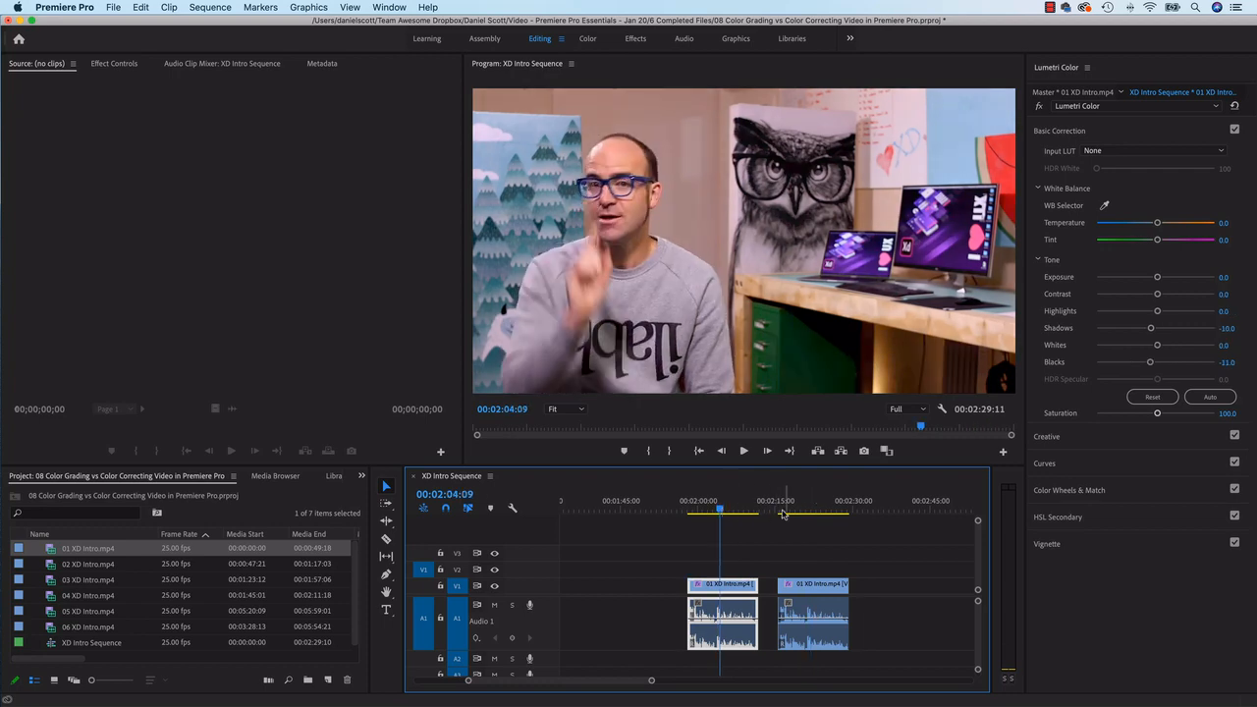
click(817, 510)
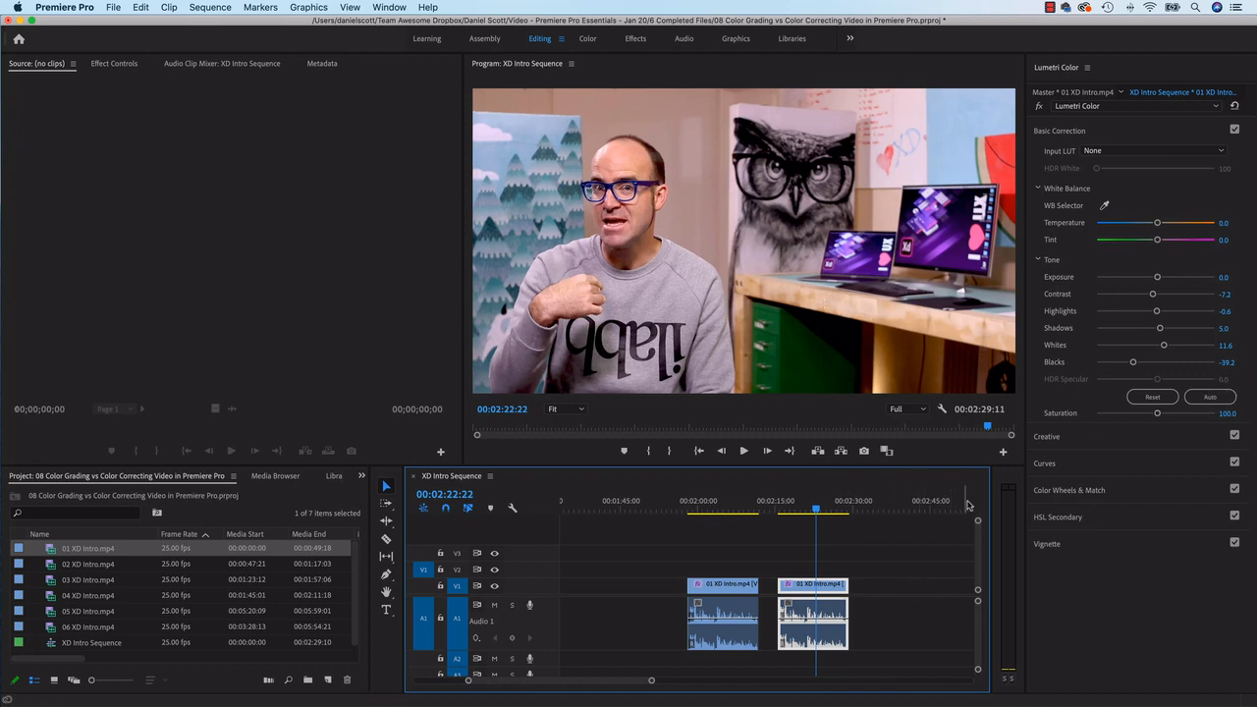
Save the project and experiment with the second copy's Saturation, finishing with it set to 105
key(super+s)
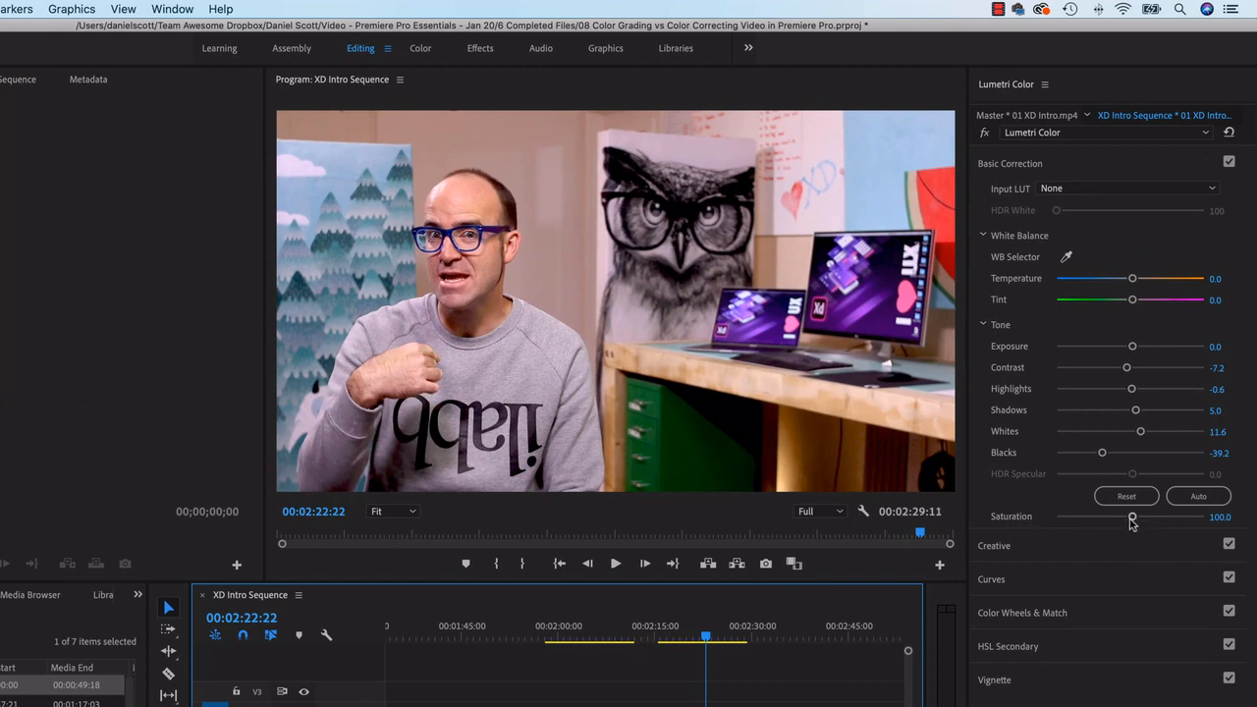
mouse_move(1133, 517)
mouse_down()
mouse_move(1152, 518)
mouse_move(1111, 518)
mouse_move(1160, 517)
mouse_move(1130, 517)
mouse_up()
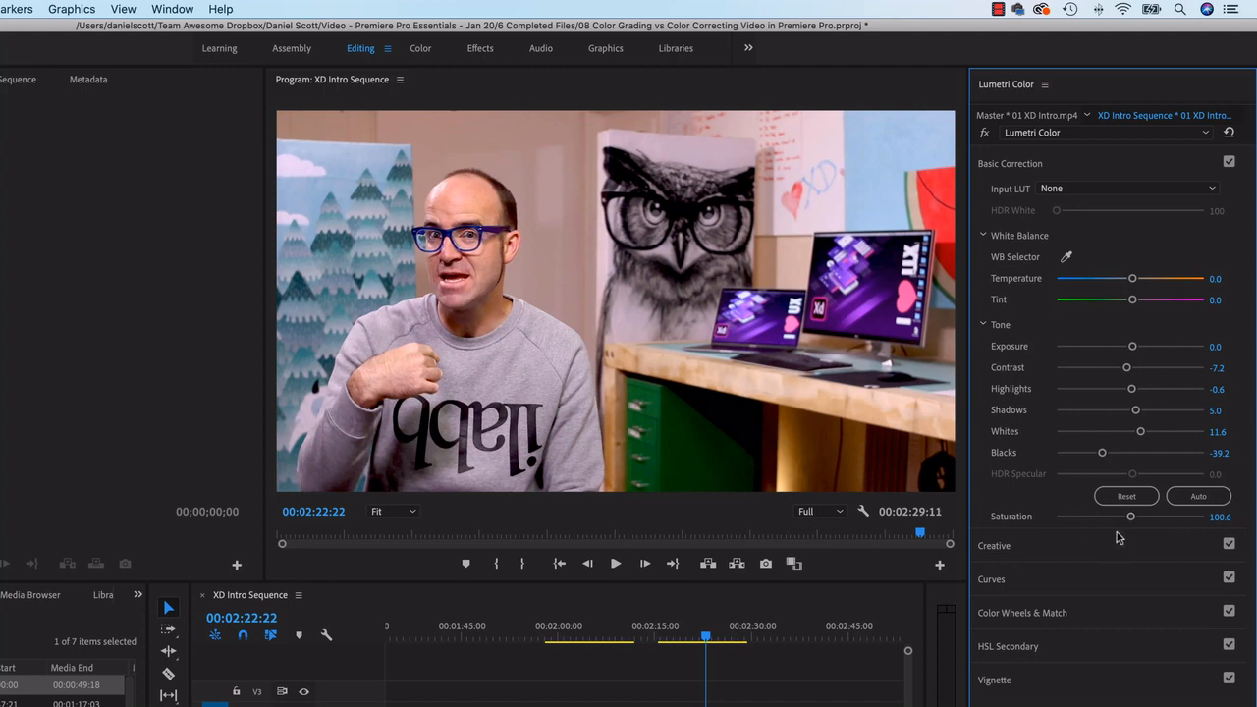
drag(1131, 517, 1139, 517)
click(1218, 516)
text(105)
key(Return)
drag(1136, 517, 1130, 521)
click(1223, 516)
text(105)
key(Return)
click(1193, 516)
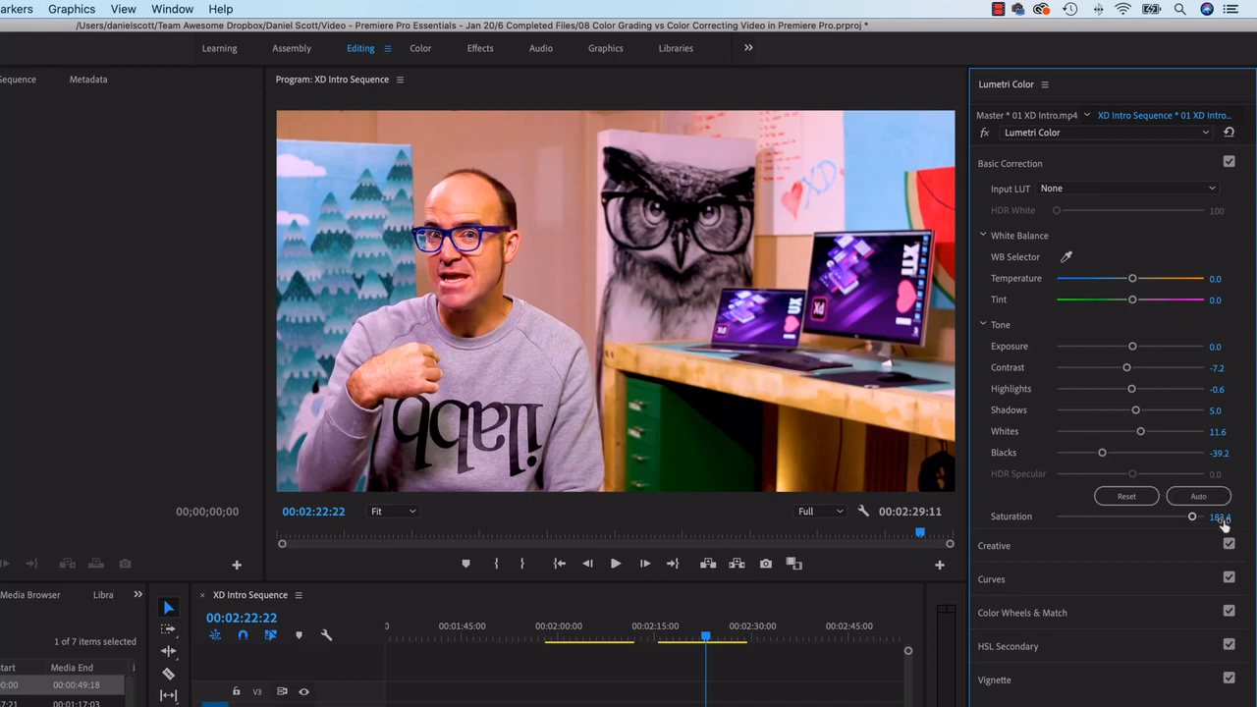
click(1221, 517)
text(105)
key(Return)
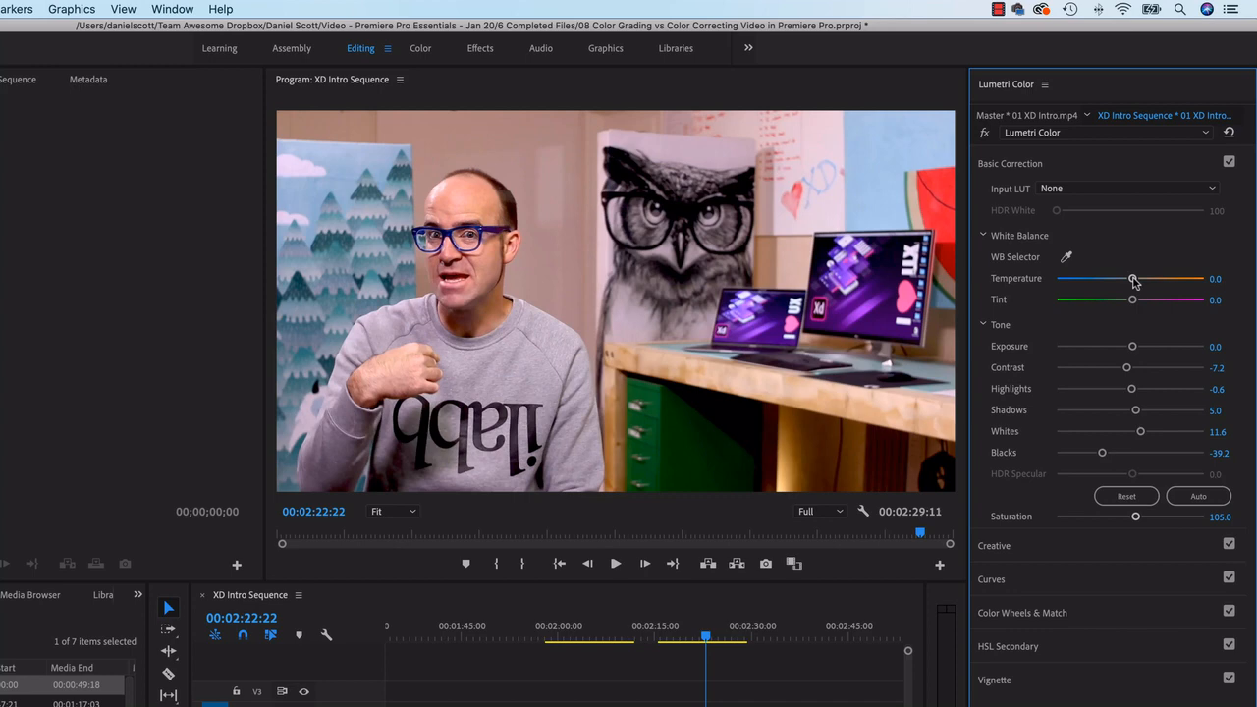
Try slight Temperature and Tint shifts on the second copy and set both back to 0
drag(1134, 281, 1123, 284)
mouse_move(1121, 279)
mouse_down()
mouse_move(1225, 292)
mouse_move(1018, 290)
mouse_move(1130, 287)
mouse_up()
mouse_move(1133, 299)
mouse_down()
mouse_move(1183, 300)
mouse_move(1110, 301)
mouse_move(1131, 311)
mouse_up()
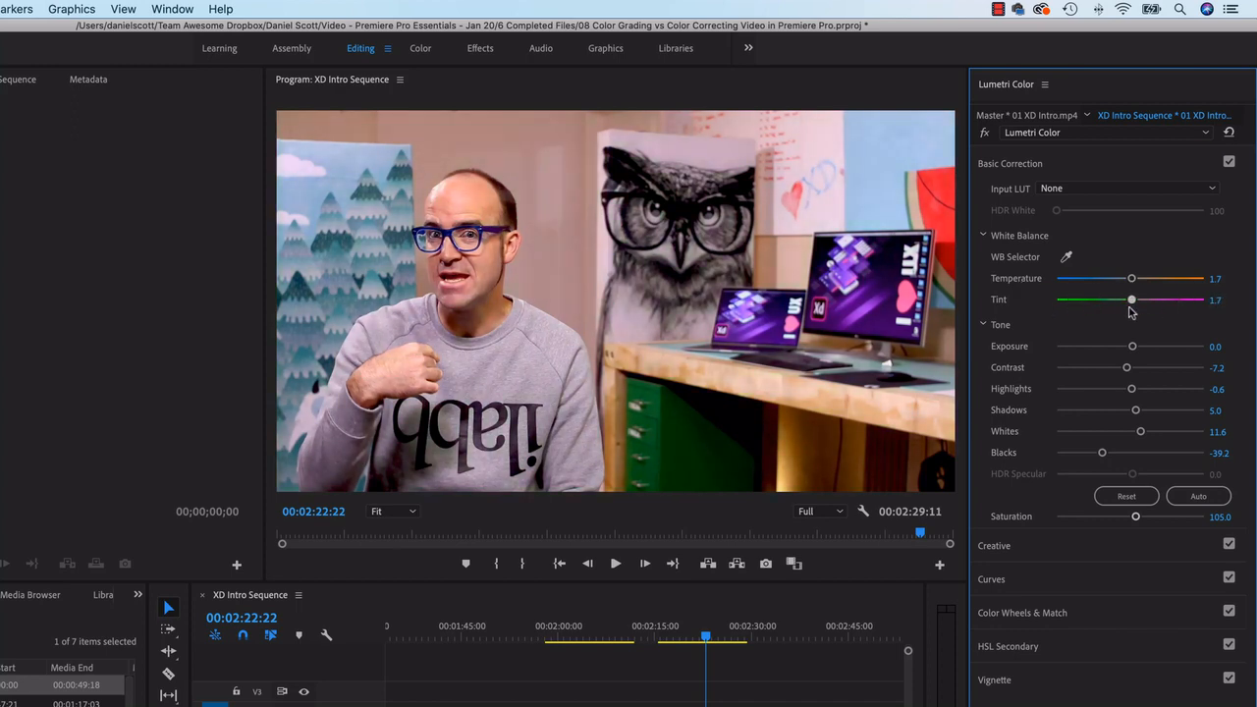
drag(1212, 300, 1253, 301)
click(1212, 300)
text(0)
click(1222, 279)
text(0)
key(Return)
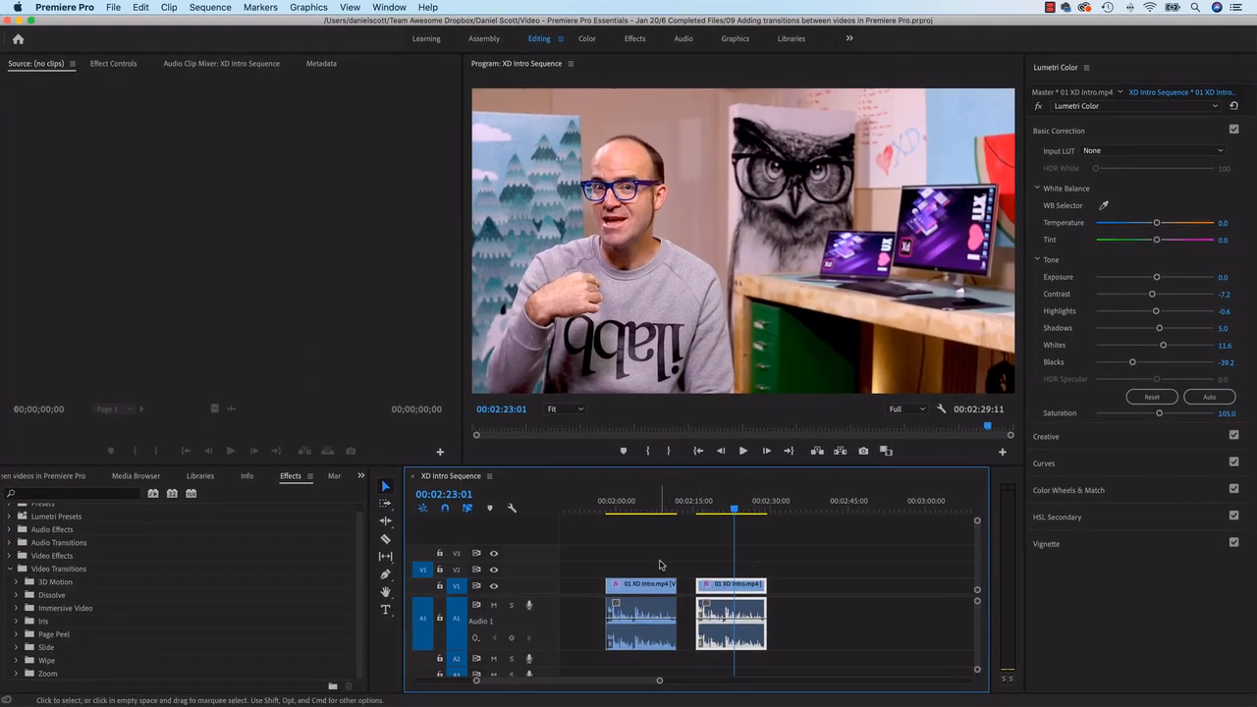
Delete both pasted copies of the first clip beyond the end of the sequence
drag(638, 548, 769, 664)
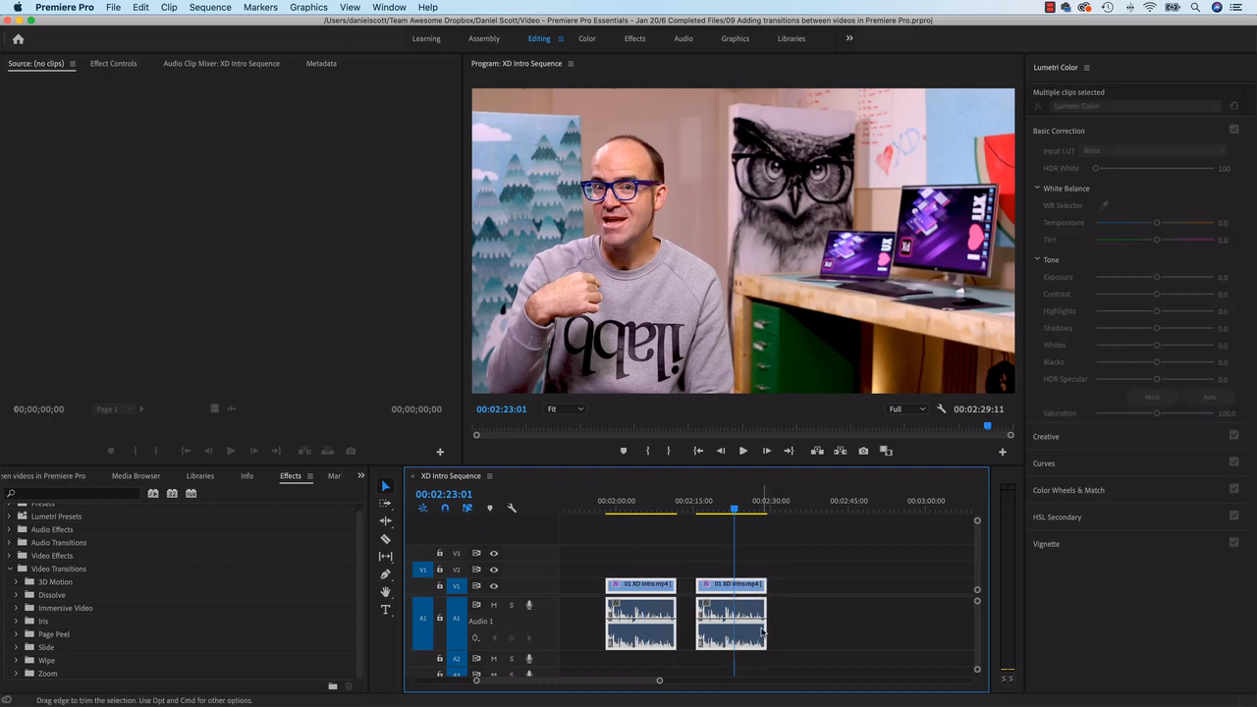
key(Delete)
drag(626, 683, 586, 682)
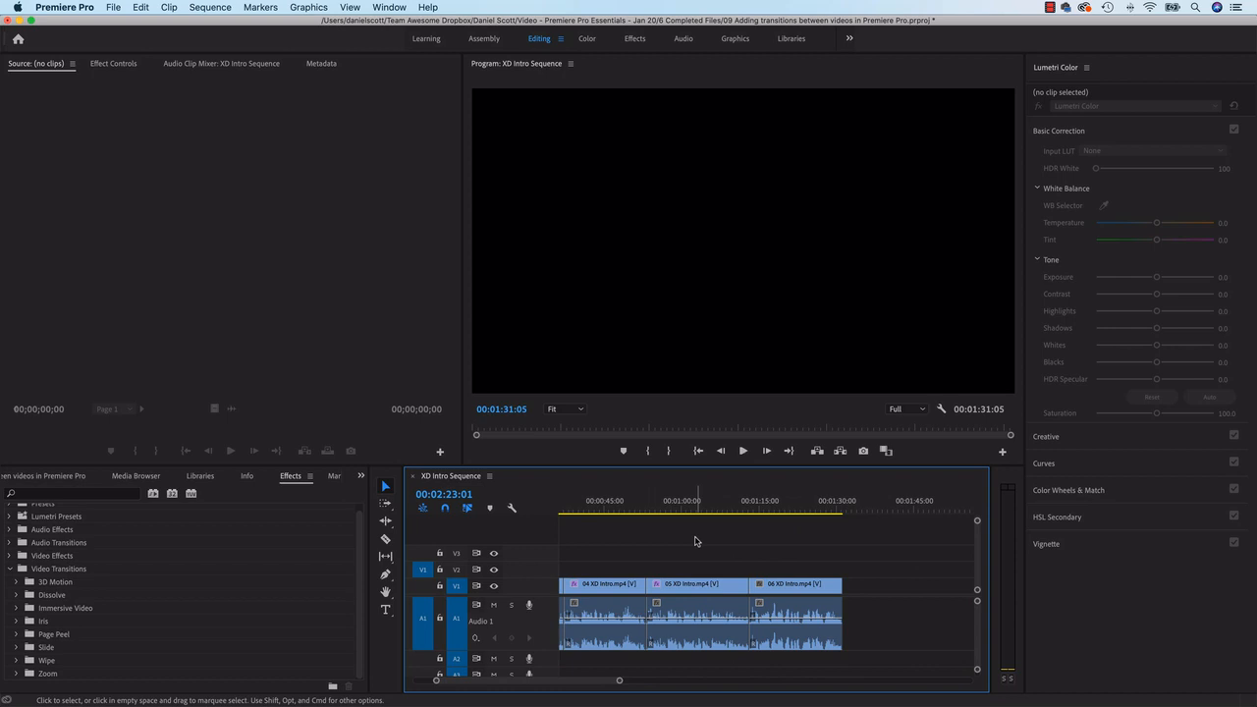
Examine how selecting the 04, 05 and 06 XD Intro.mp4 clips and moving the playhead affect the Lumetri settings and the displayed frame
click(694, 586)
click(691, 506)
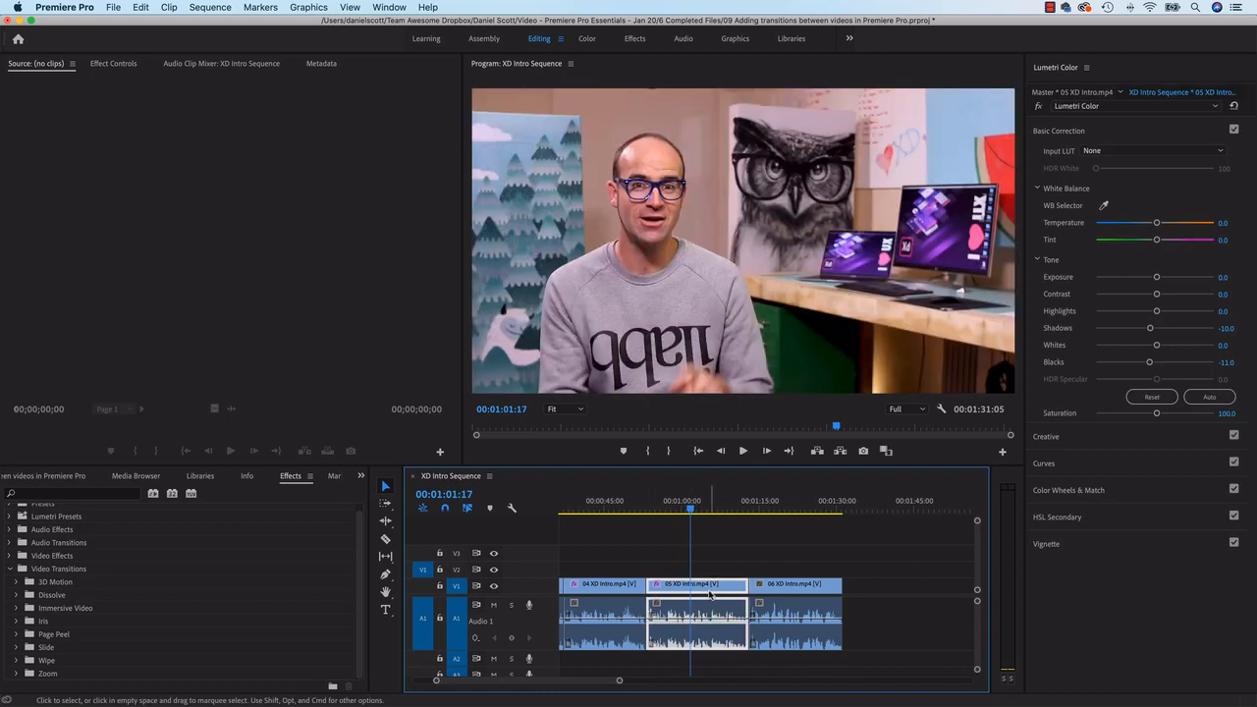
click(610, 589)
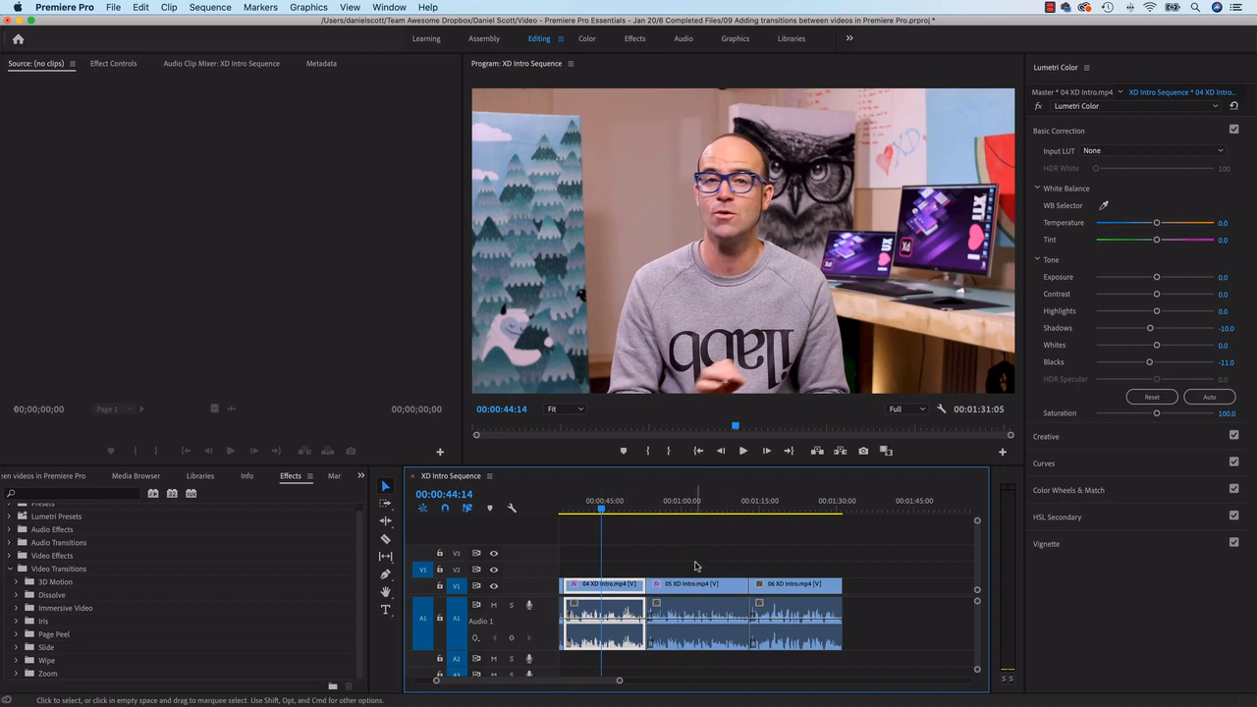
click(700, 592)
click(795, 594)
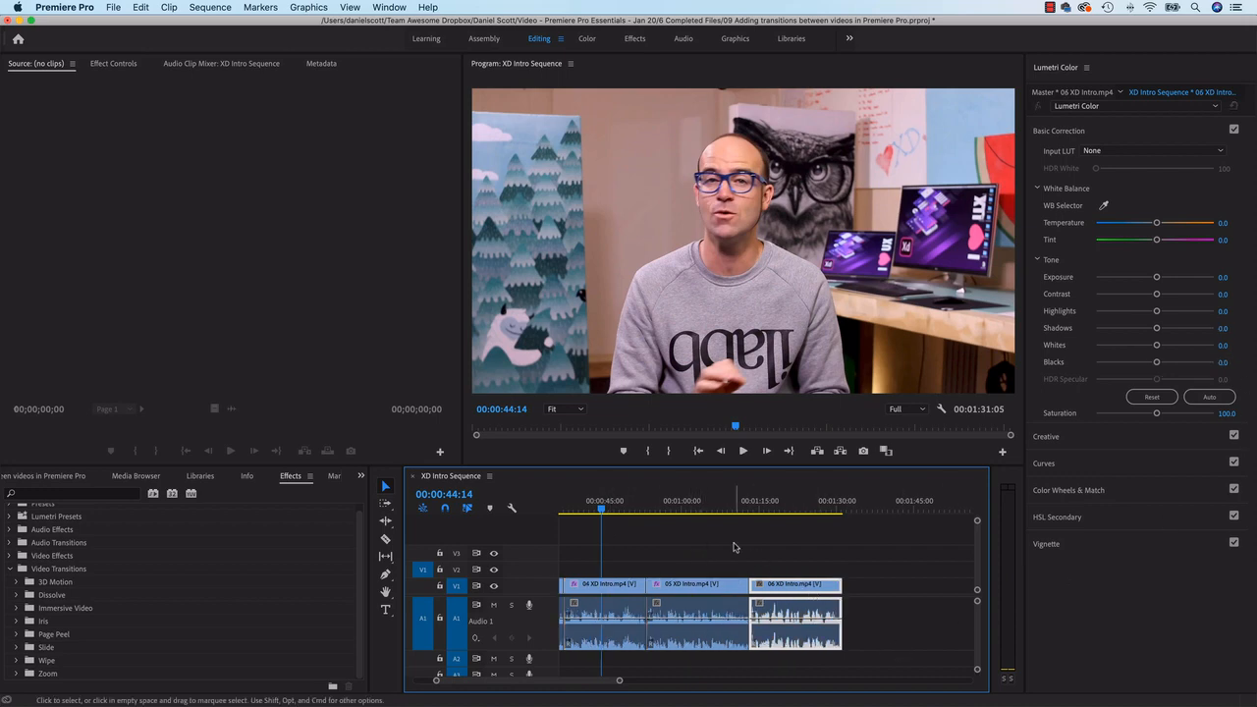
click(597, 509)
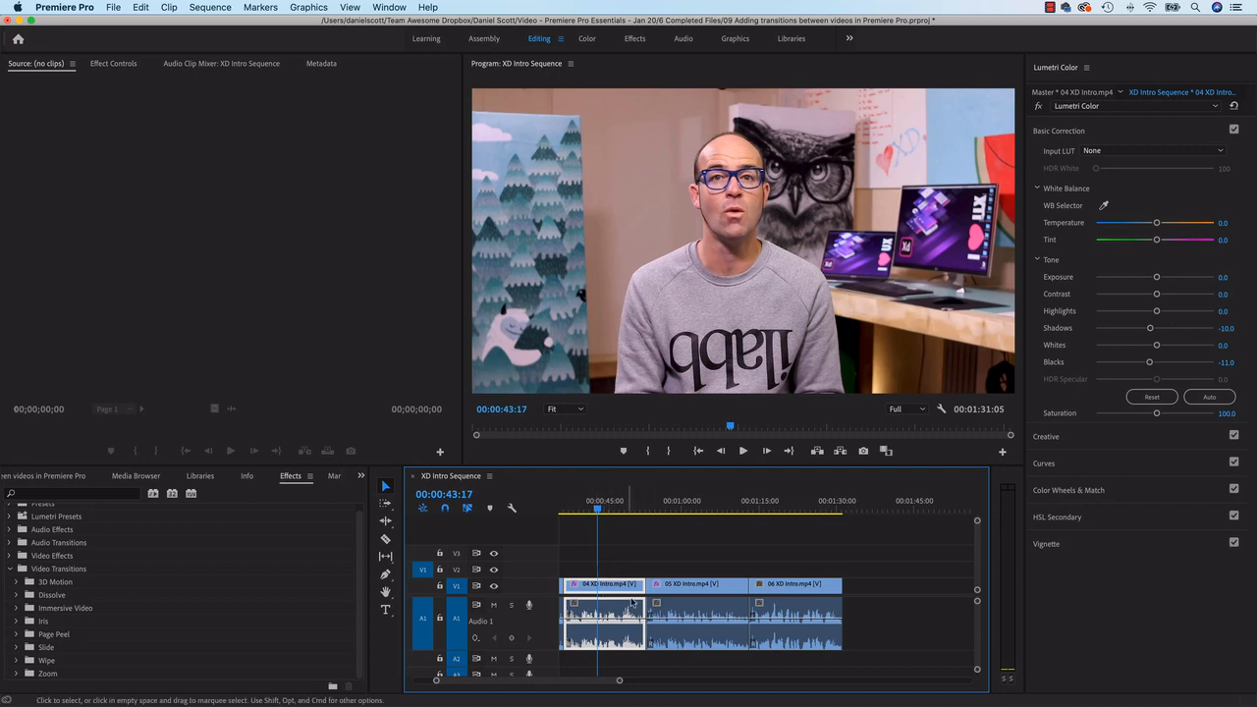
click(797, 593)
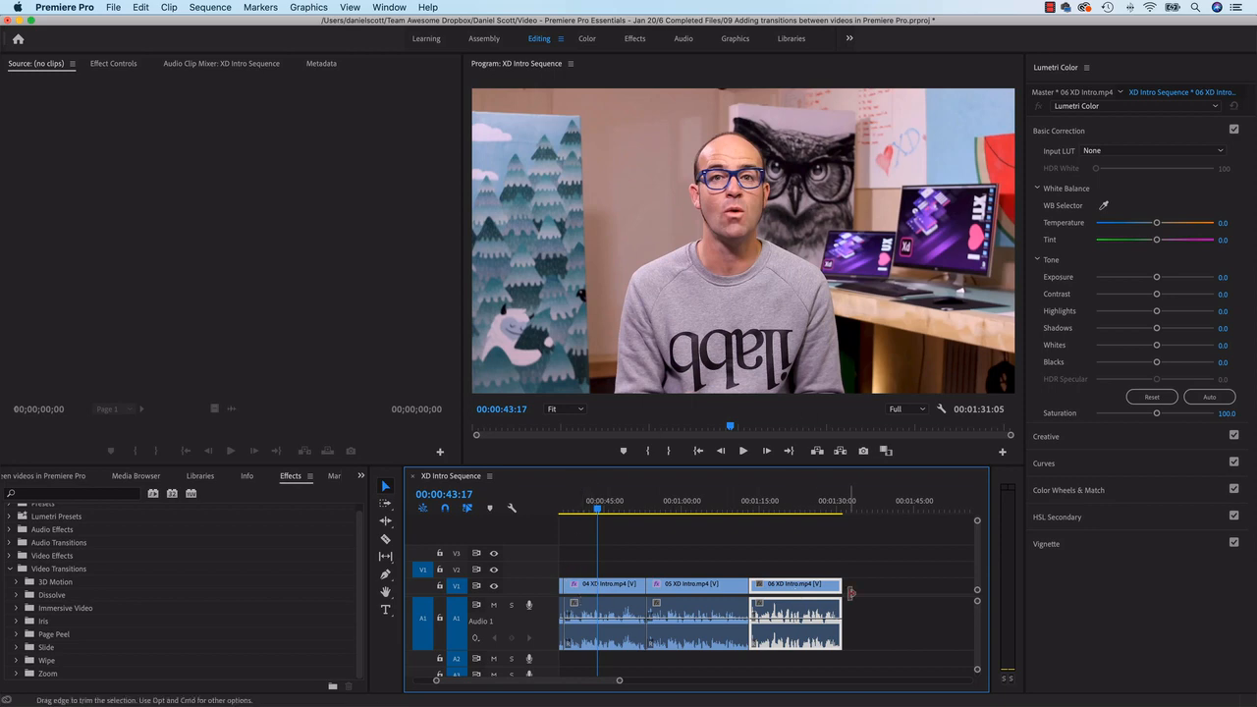
click(720, 589)
Set the 06 XD Intro.mp4 clip's Exposure to 2.0, Contrast -49.2, Highlights -34.8, Shadows -16.0 and Whites -22.7, and view it at 00:01:21:05
click(778, 589)
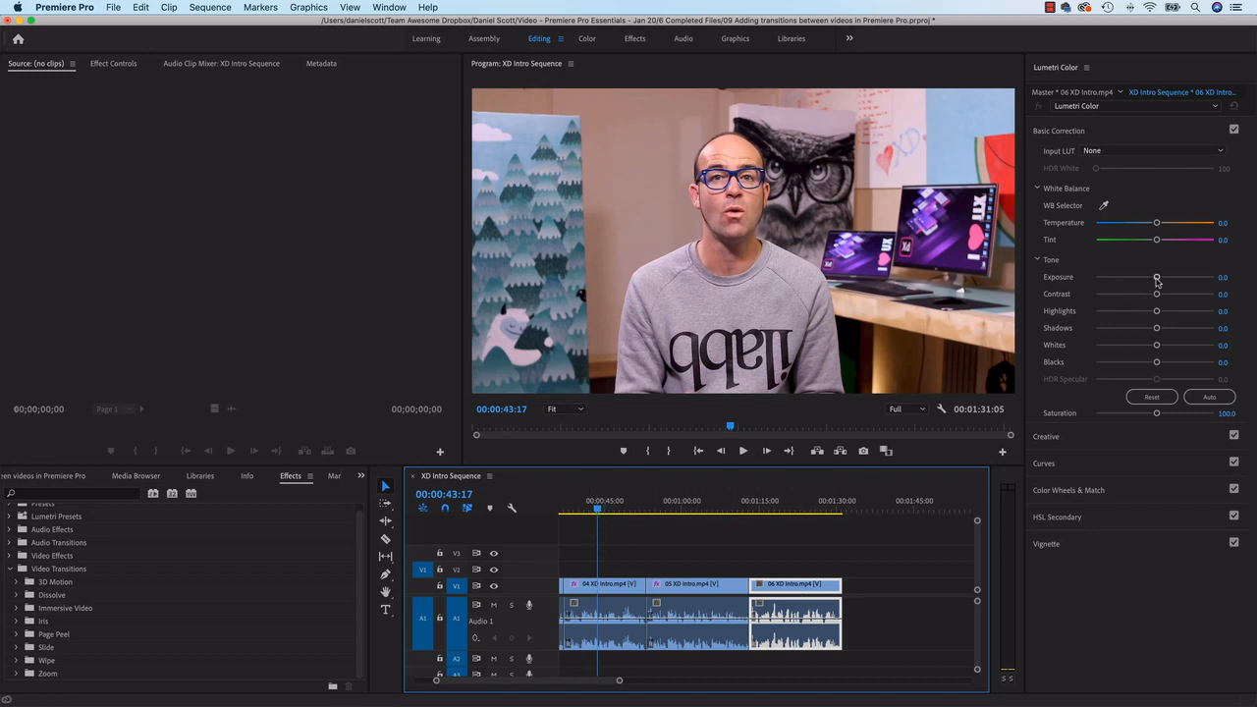
drag(1157, 279, 1145, 327)
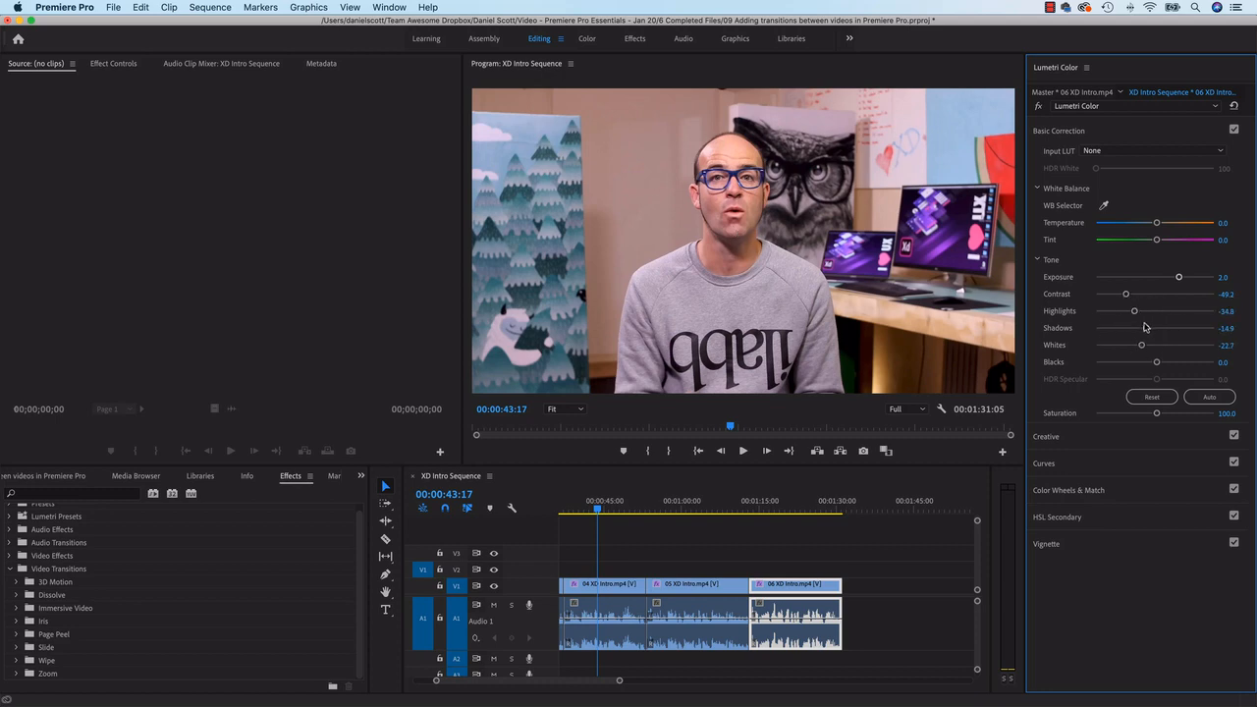
click(791, 506)
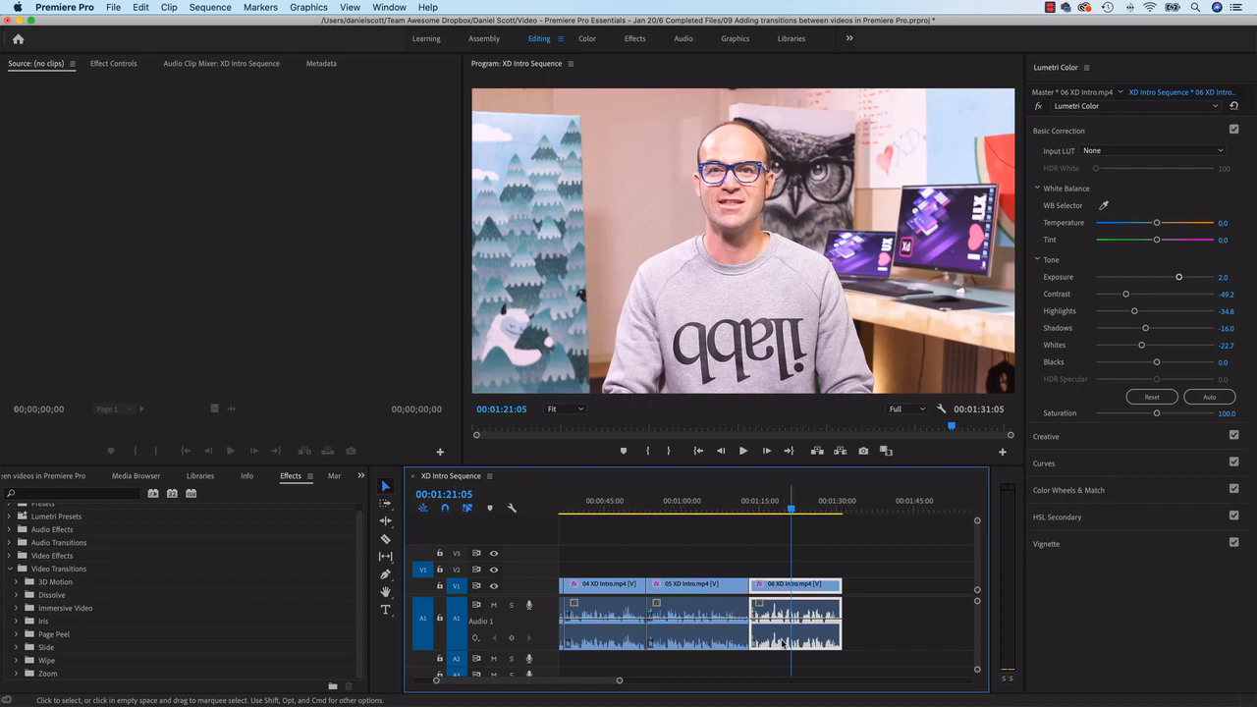
Reset the 06 clip's tone and try Temperature 35.9, Tint -50.3, Exposure 1.6, Contrast -93.4, Shadows 48.1, Whites -49.2 and Blacks 22.7
click(1169, 399)
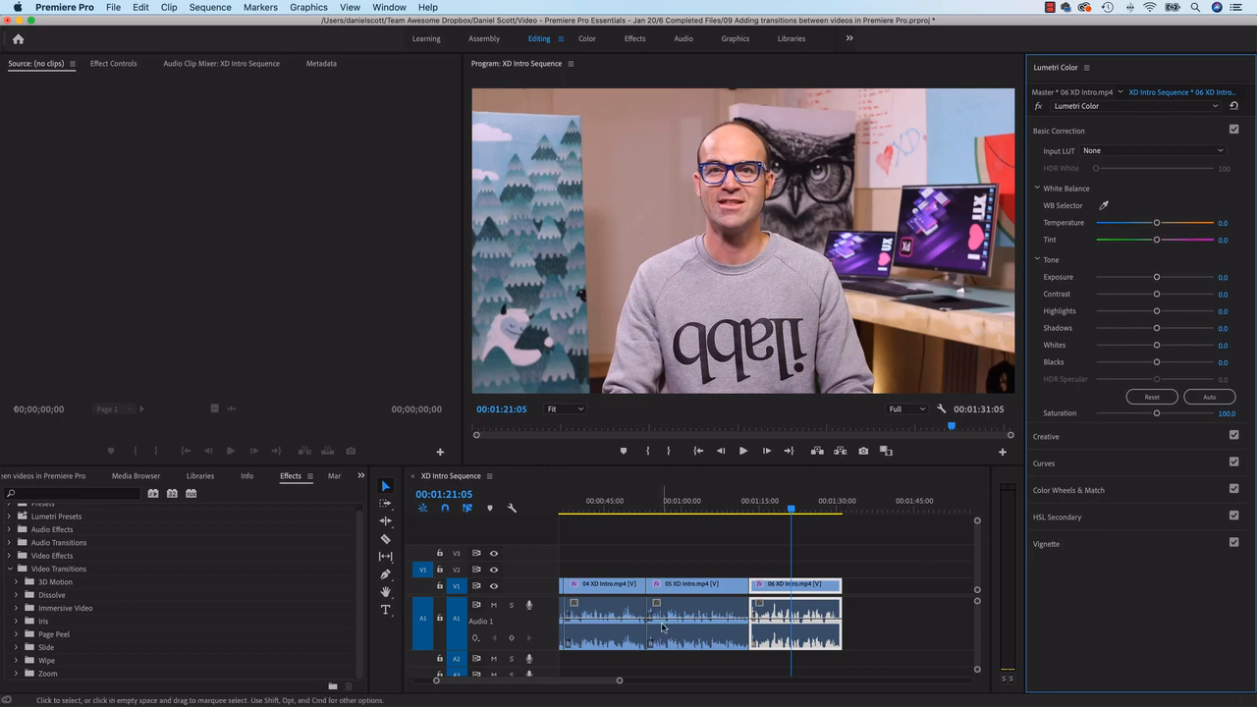
drag(1157, 222, 1126, 240)
mouse_move(1157, 277)
mouse_down()
mouse_move(1129, 277)
mouse_move(1174, 277)
mouse_up()
drag(1157, 293, 1101, 294)
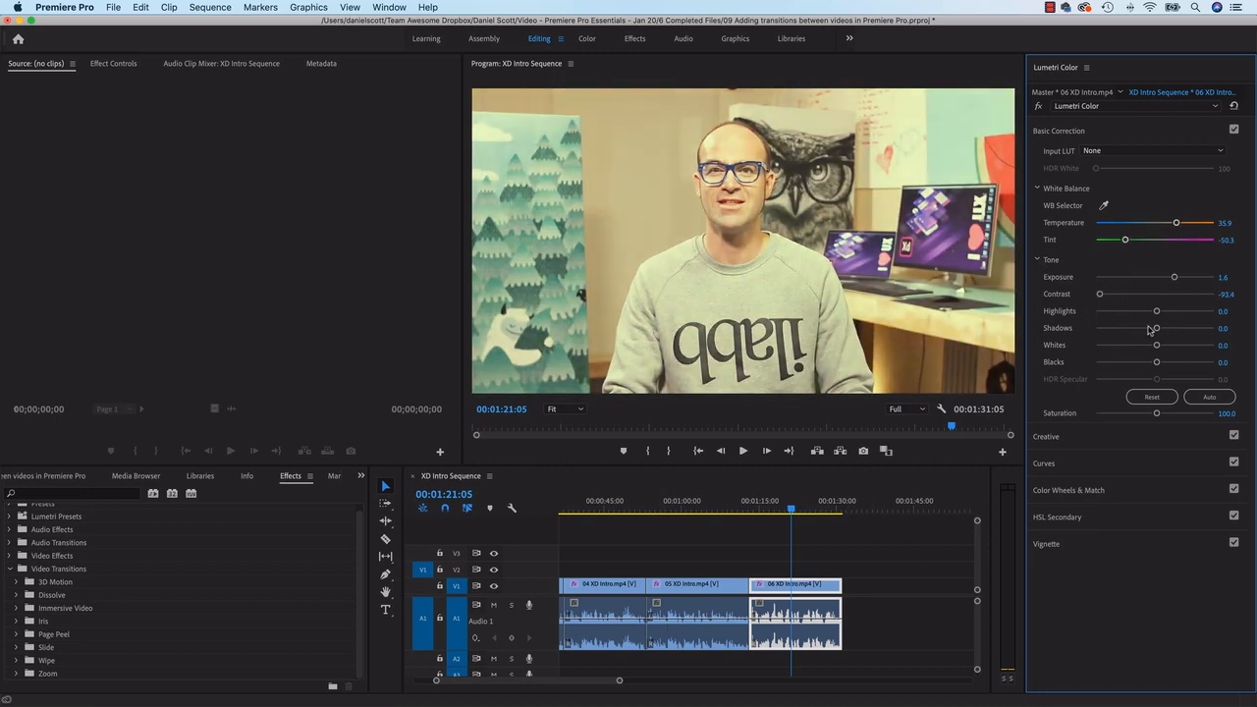
drag(1156, 328, 1126, 346)
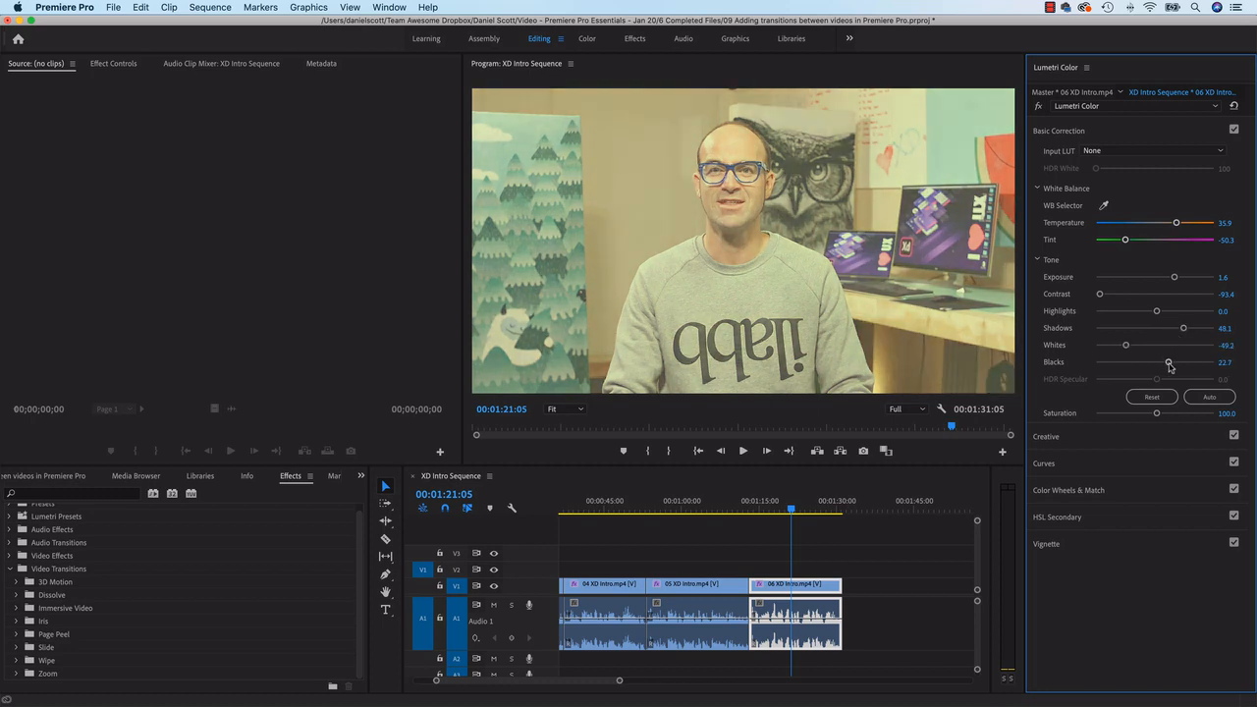
Reset the 06 XD Intro.mp4 clip's tone settings, Temperature and Tint to 0 and apply the automatic tone correction
click(1156, 401)
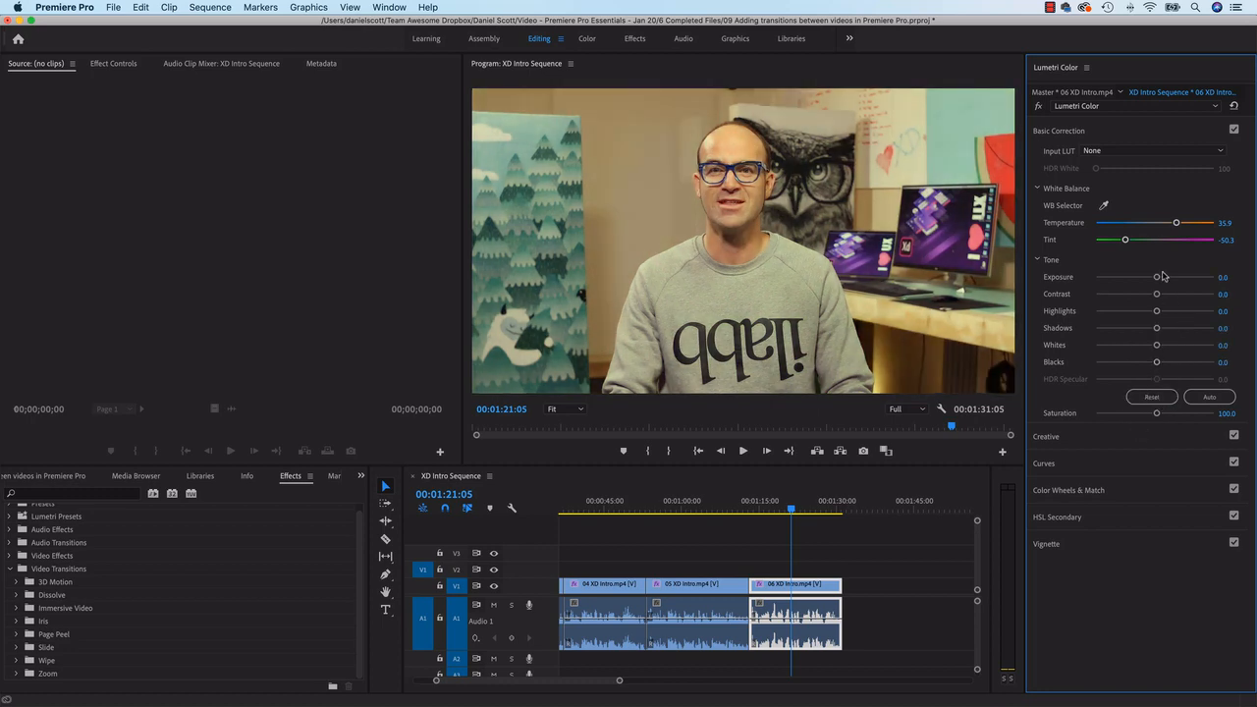
click(1226, 223)
text(0)
key(Return)
click(1230, 240)
key(Tab)
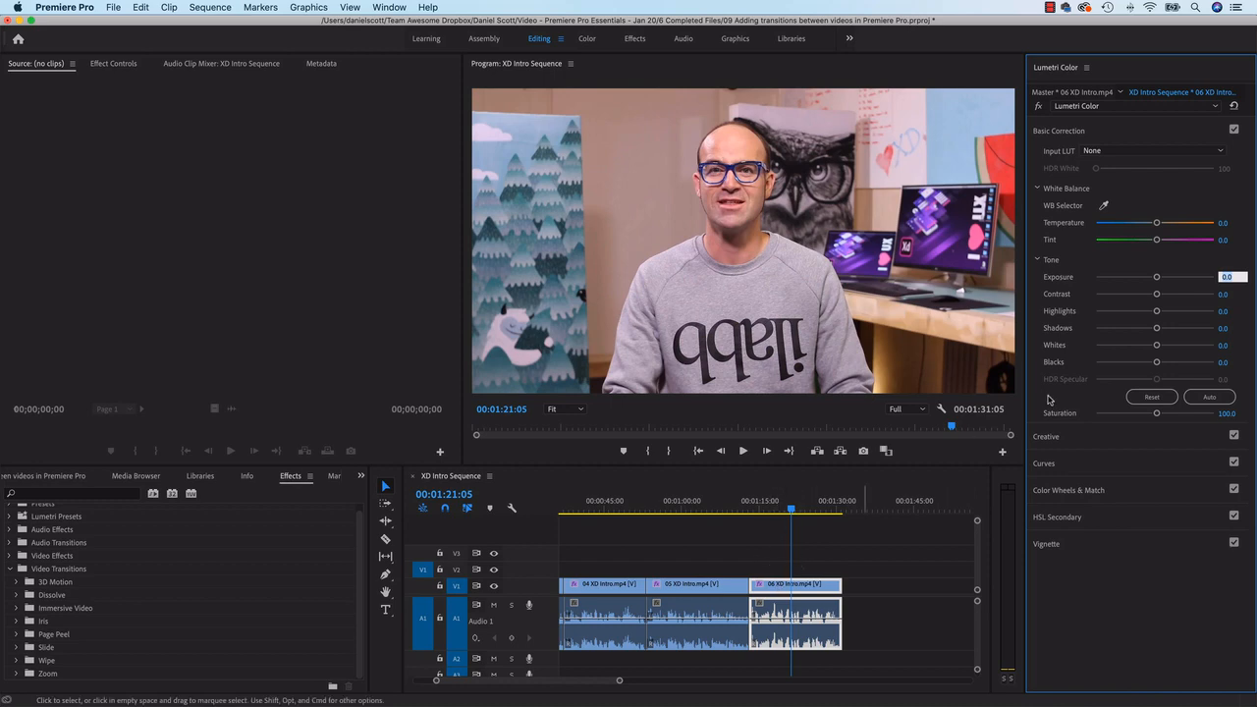
click(1207, 397)
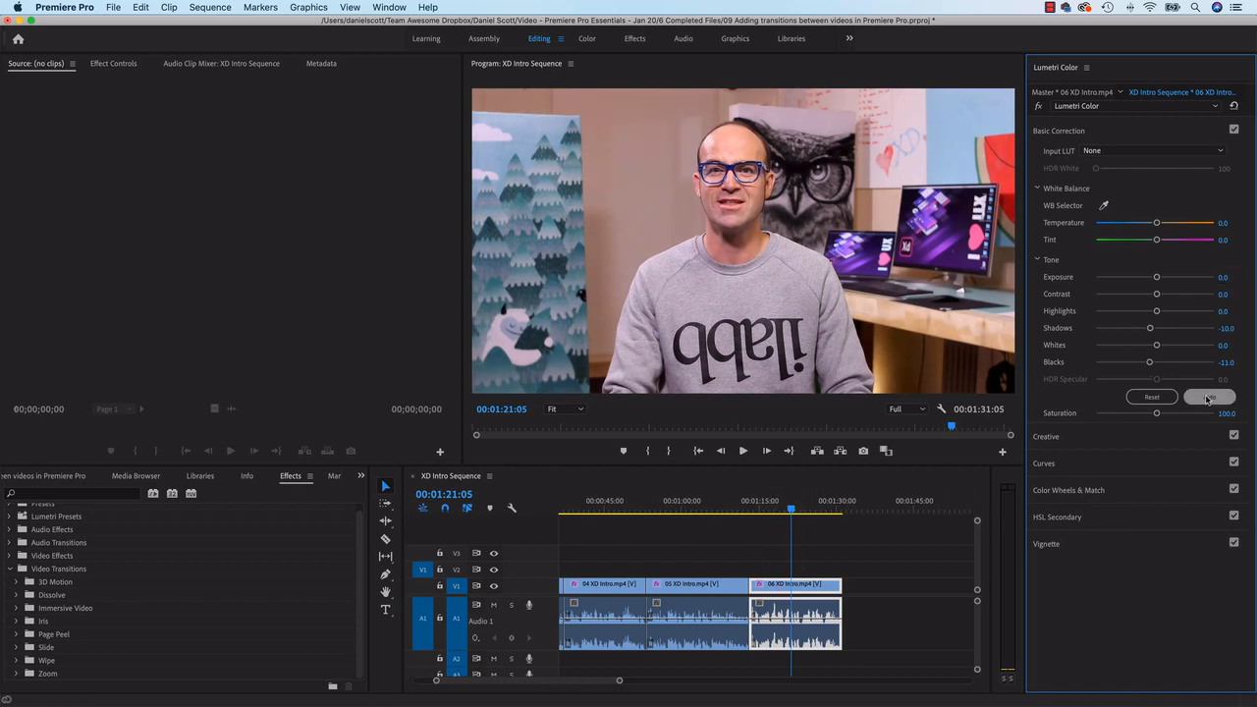